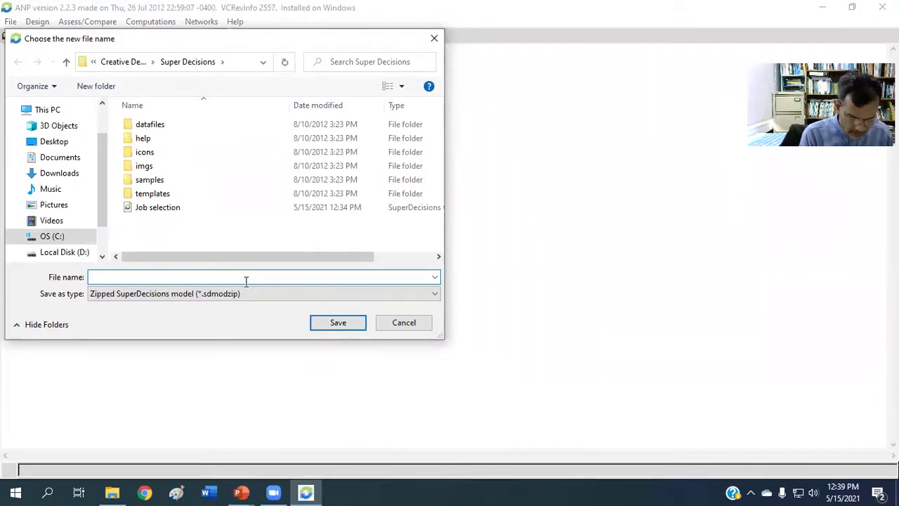
Save the new model as "Job selection" on the Desktop and base it on the Simple Network template
{"action": "type", "text": "Job s"}
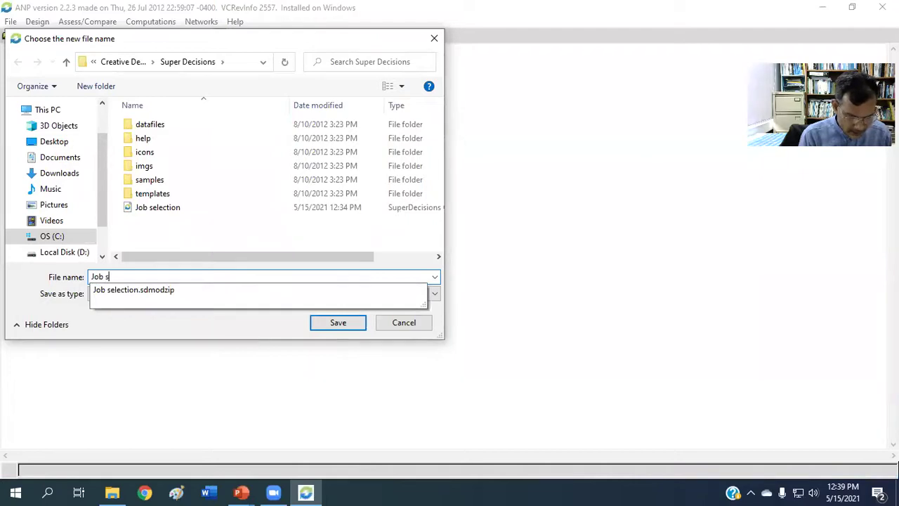
{"action": "type", "text": "election"}
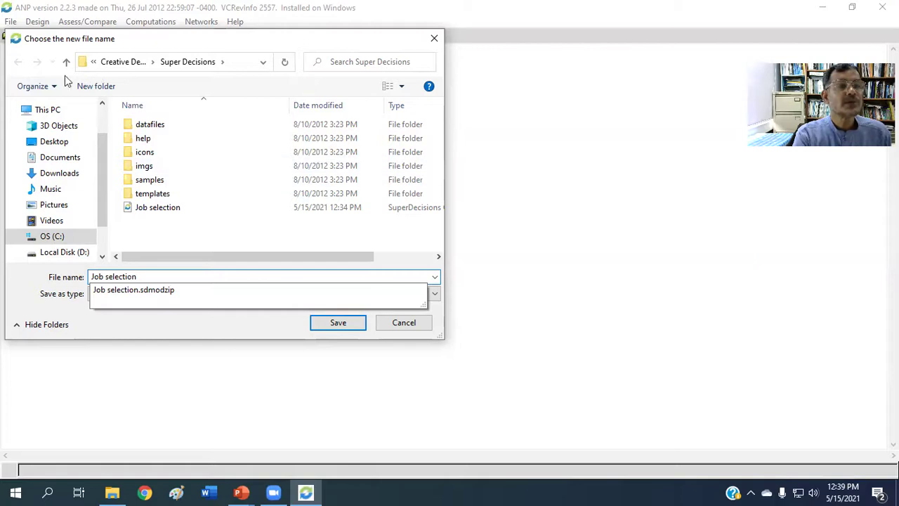
{"action": "left_click", "coordinate": [55, 142]}
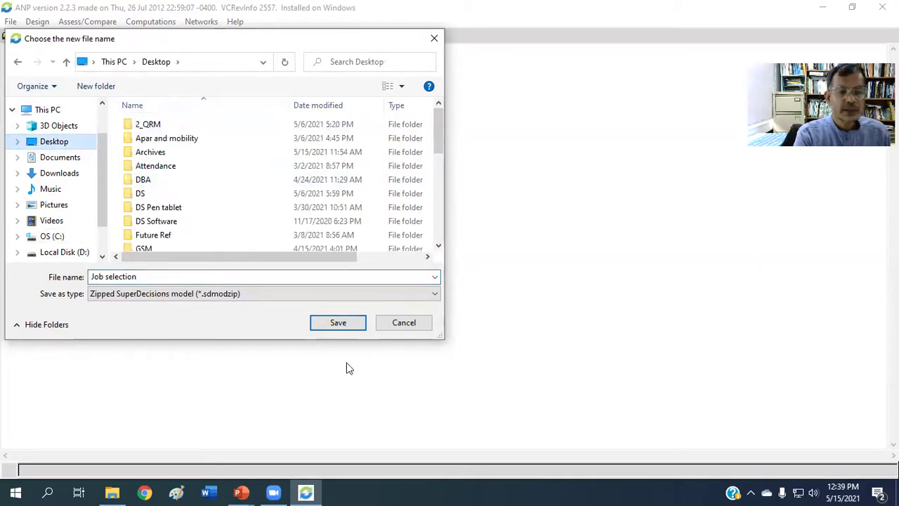
{"action": "left_click", "coordinate": [353, 327]}
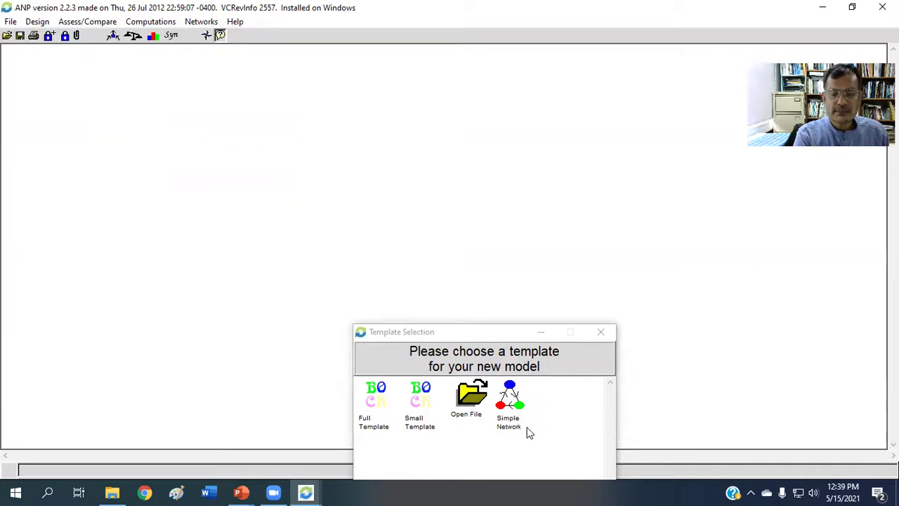
{"action": "left_click", "coordinate": [514, 410]}
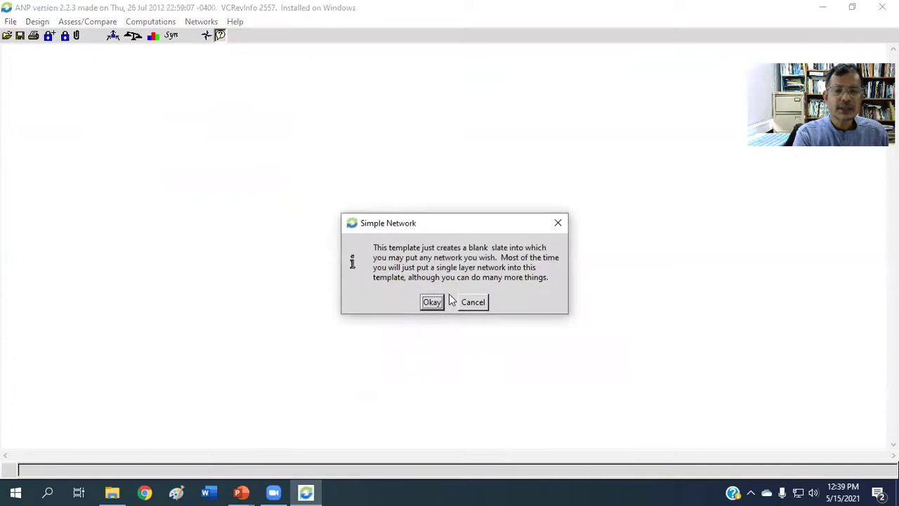
{"action": "left_click", "coordinate": [432, 302]}
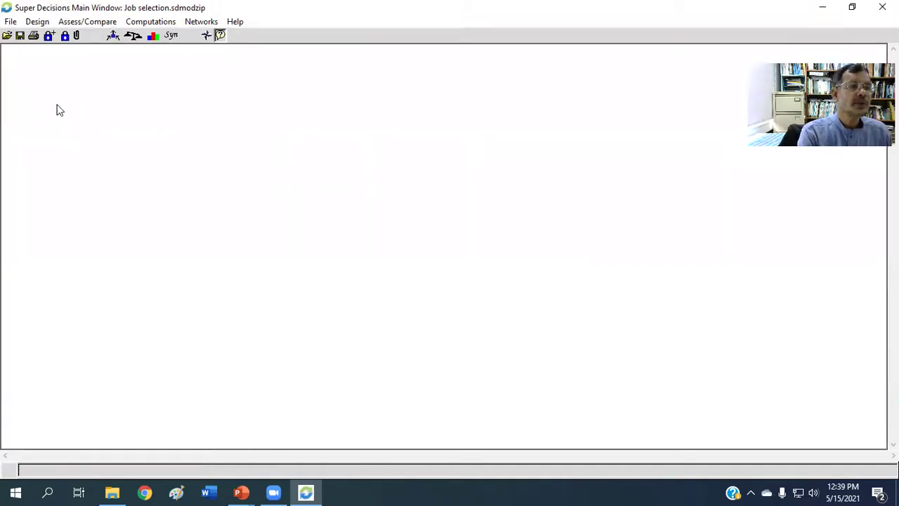
Create a cluster named "Goal" with the description "Selection of the best job" and continue with another new cluster
{"action": "left_click", "coordinate": [38, 21]}
{"action": "mouse_move", "coordinate": [51, 47]}
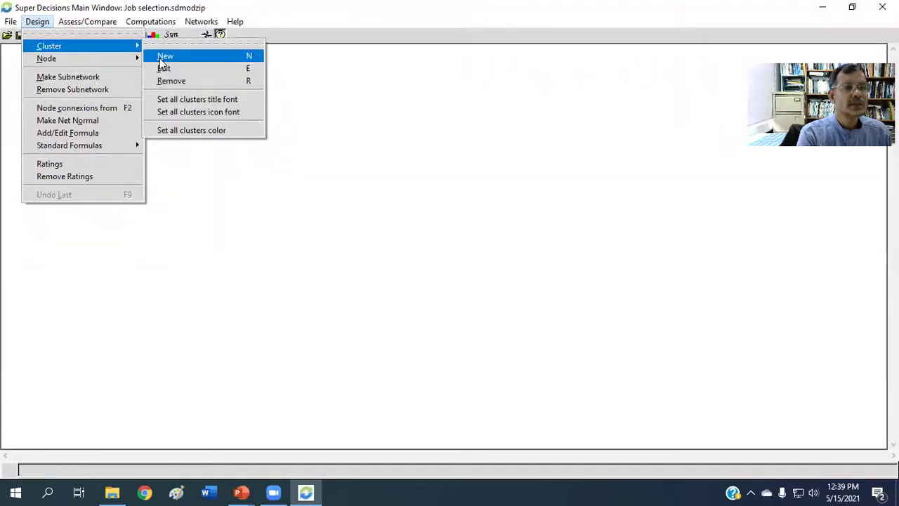
{"action": "left_click", "coordinate": [163, 56]}
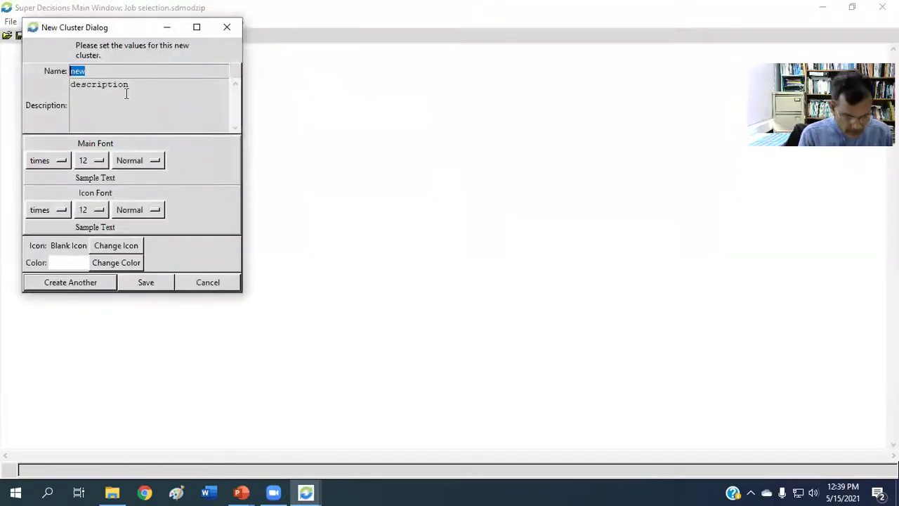
{"action": "type", "text": "Goal"}
{"action": "left_click", "coordinate": [145, 82]}
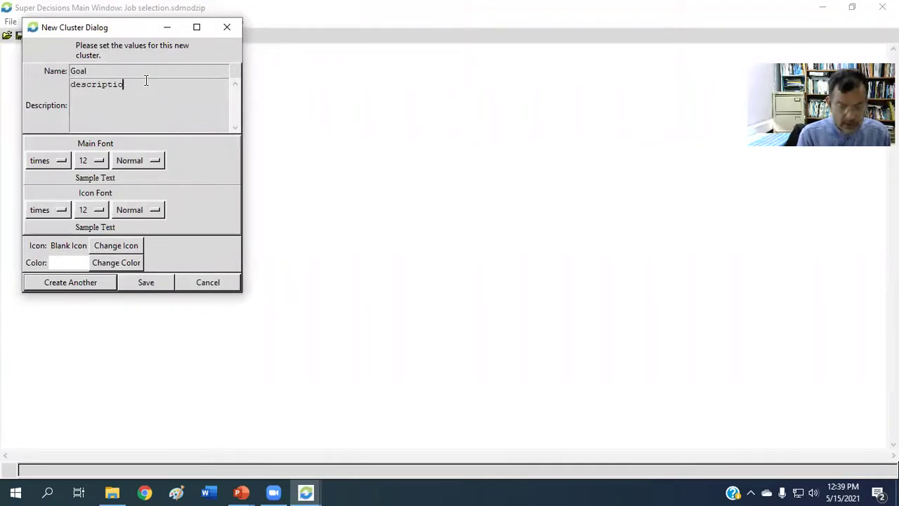
{"action": "key", "text": "BackSpace"}
{"action": "key", "text": "BackSpace"}
{"action": "key", "text": "BackSpace"}
{"action": "key", "text": "BackSpace"}
{"action": "key", "text": "BackSpace"}
{"action": "key", "text": "BackSpace"}
{"action": "key", "text": "BackSpace"}
{"action": "key", "text": "BackSpace"}
{"action": "key", "text": "BackSpace"}
{"action": "key", "text": "BackSpace"}
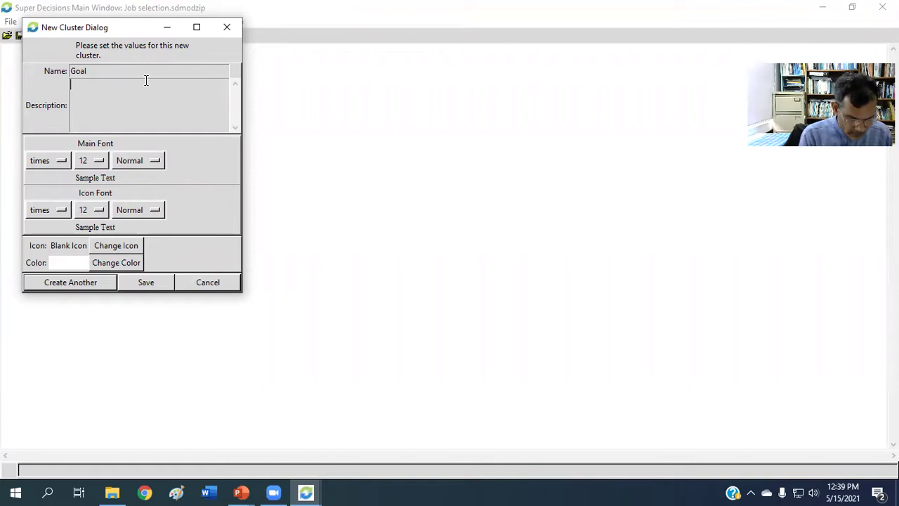
{"action": "type", "text": "Select"}
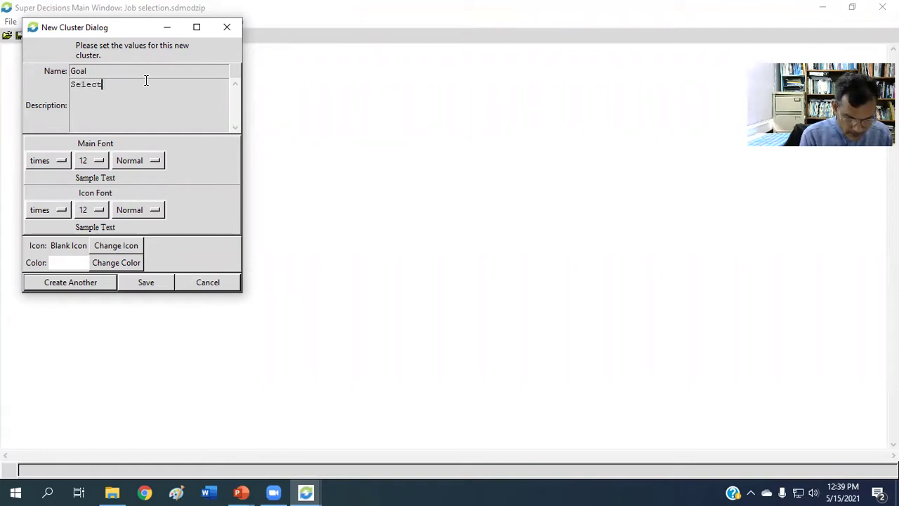
{"action": "type", "text": "ion of the"}
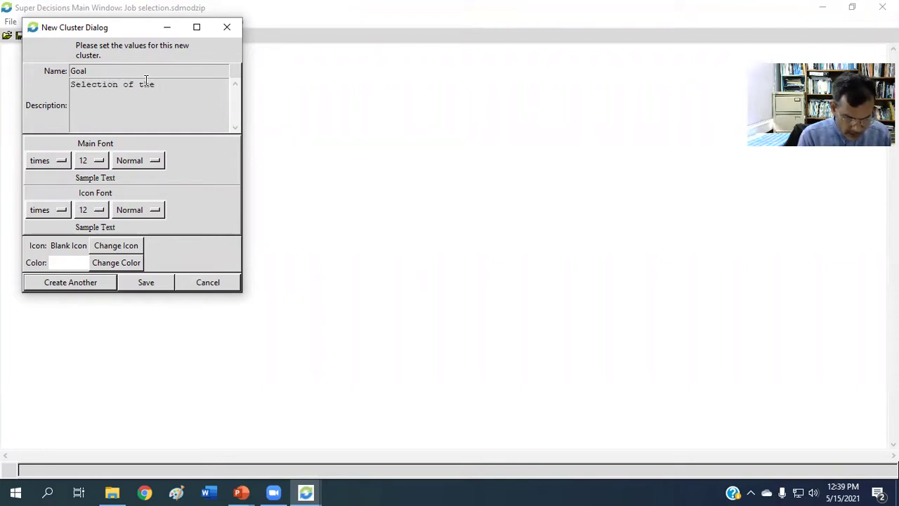
{"action": "type", "text": " best job"}
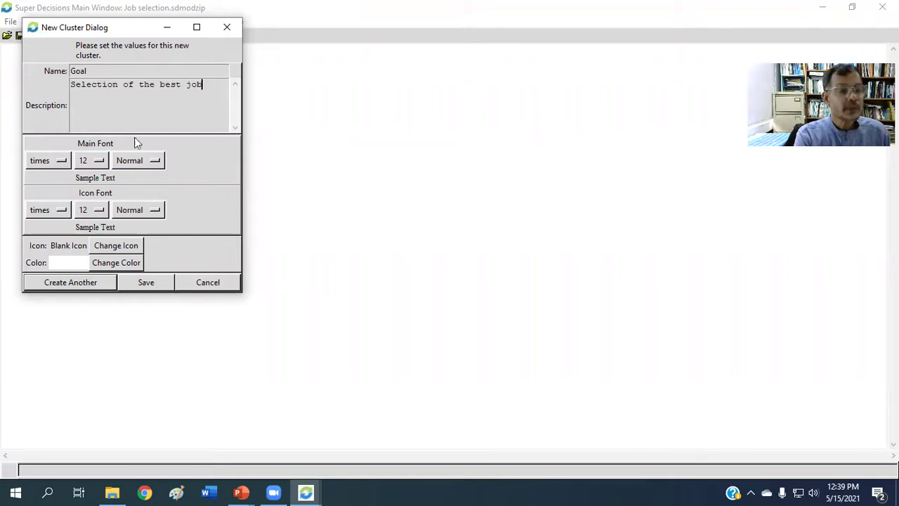
{"action": "left_click", "coordinate": [81, 285]}
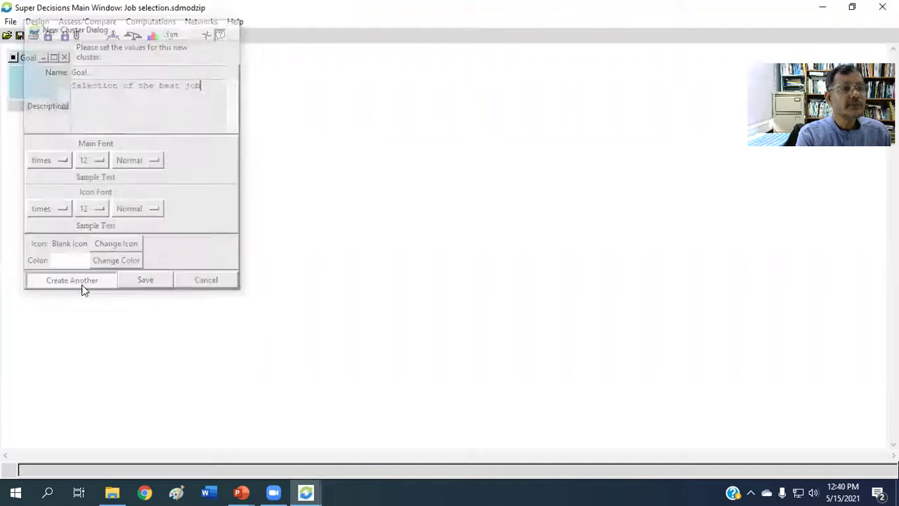
Create a cluster named "Criteria" with the description "Criteria for selection of the best job" and continue with another new cluster
{"action": "type", "text": "Criteria"}
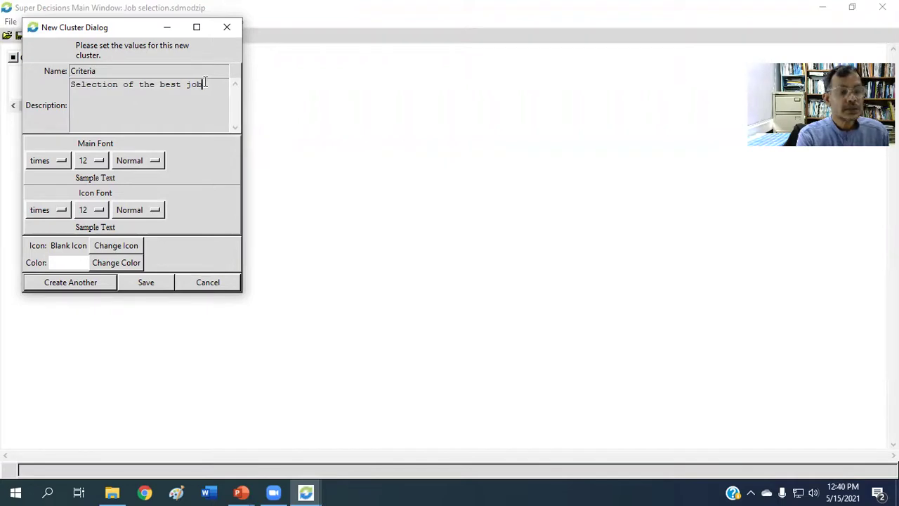
{"action": "key", "text": "BackSpace"}
{"action": "key", "text": "BackSpace"}
{"action": "key", "text": "BackSpace"}
{"action": "key", "text": "BackSpace"}
{"action": "key", "text": "BackSpace"}
{"action": "key", "text": "BackSpace"}
{"action": "key", "text": "BackSpace"}
{"action": "key", "text": "BackSpace"}
{"action": "key", "text": "BackSpace"}
{"action": "key", "text": "BackSpace"}
{"action": "key", "text": "BackSpace"}
{"action": "key", "text": "BackSpace"}
{"action": "key", "text": "BackSpace"}
{"action": "key", "text": "BackSpace"}
{"action": "key", "text": "BackSpace"}
{"action": "key", "text": "BackSpace"}
{"action": "key", "text": "BackSpace"}
{"action": "key", "text": "BackSpace"}
{"action": "key", "text": "BackSpace"}
{"action": "key", "text": "BackSpace"}
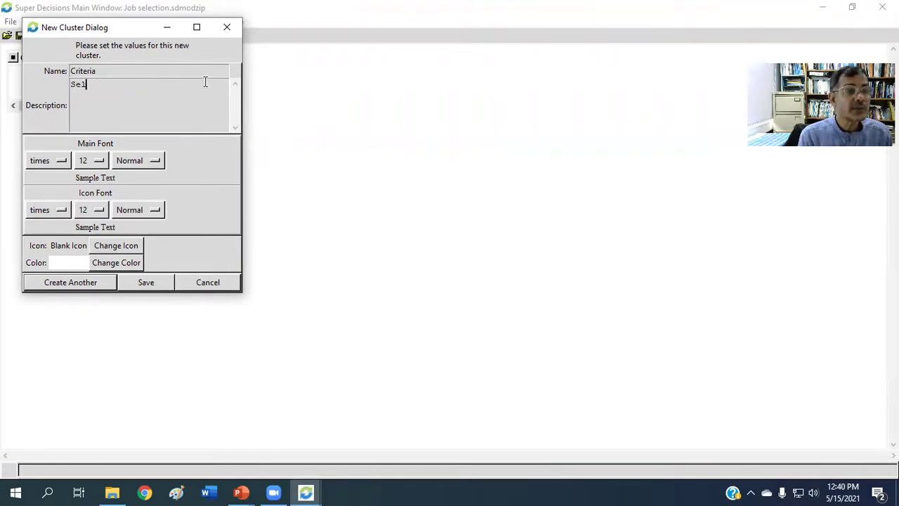
{"action": "type", "text": "Crit"}
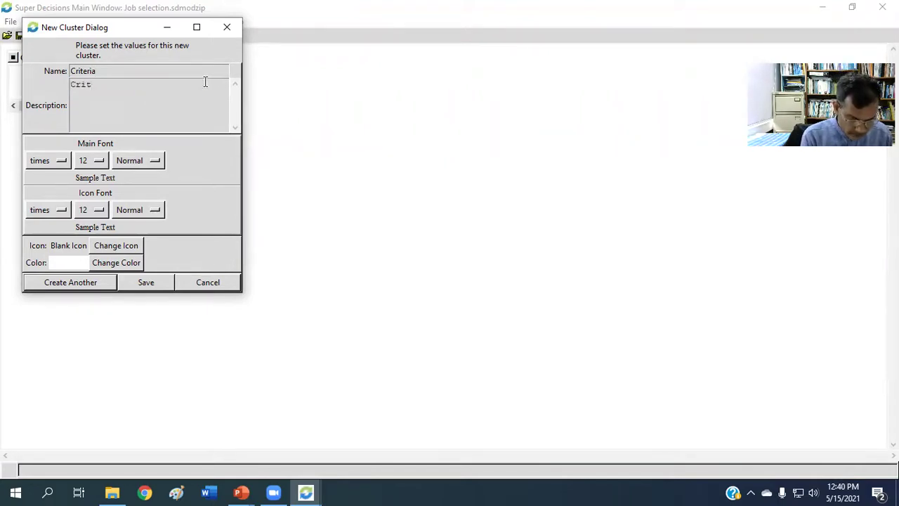
{"action": "type", "text": "eria for selection of the best"}
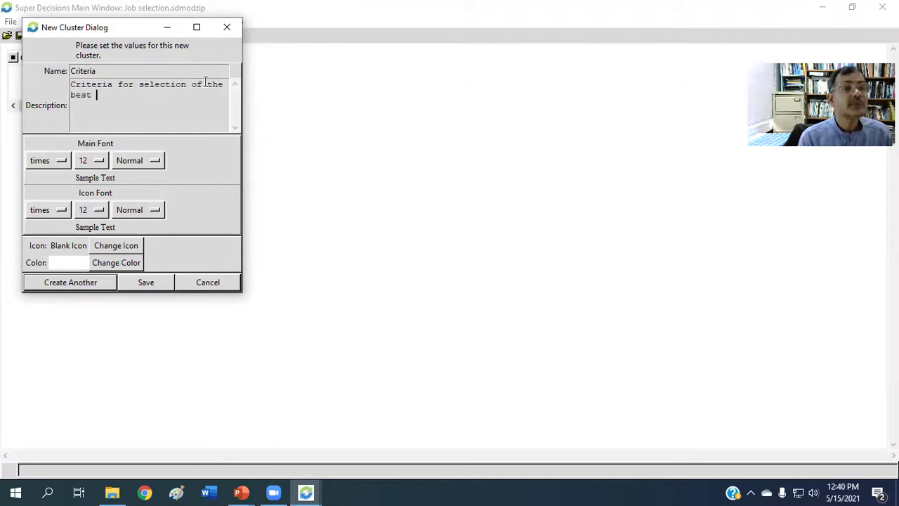
{"action": "type", "text": " job"}
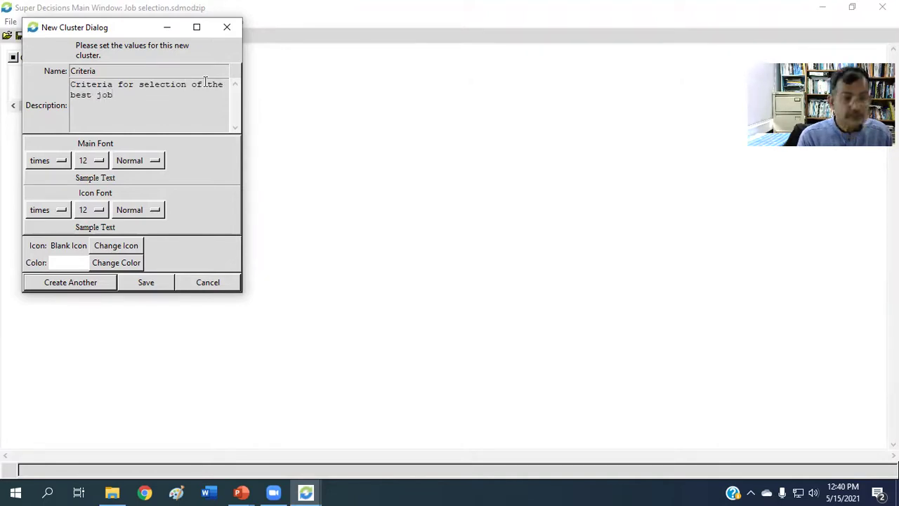
{"action": "left_click", "coordinate": [70, 283]}
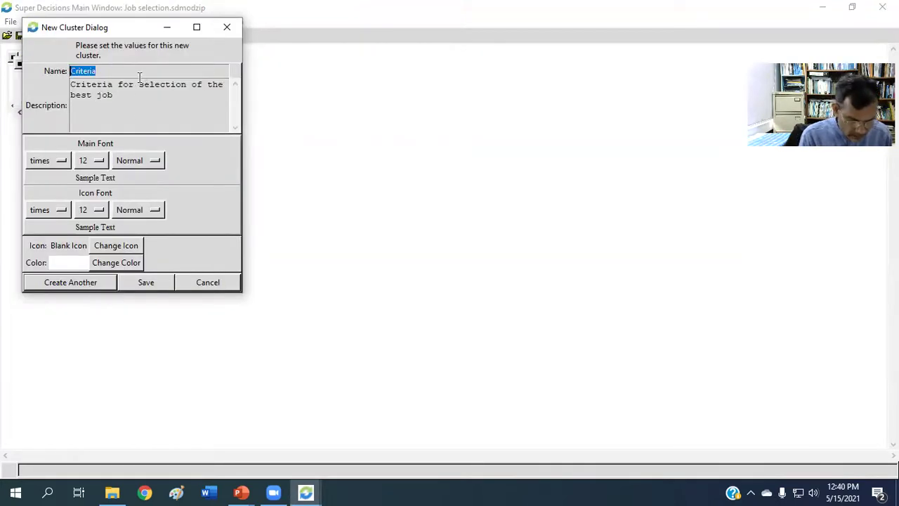
Create and save a third cluster named "Alternatives" with the description "Secured jobs"
{"action": "type", "text": "Alternatives"}
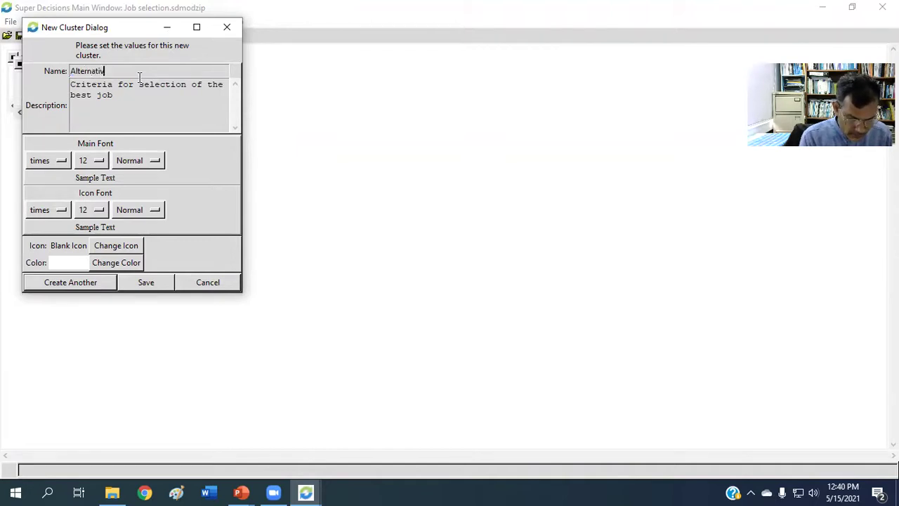
{"action": "left_click", "coordinate": [121, 97]}
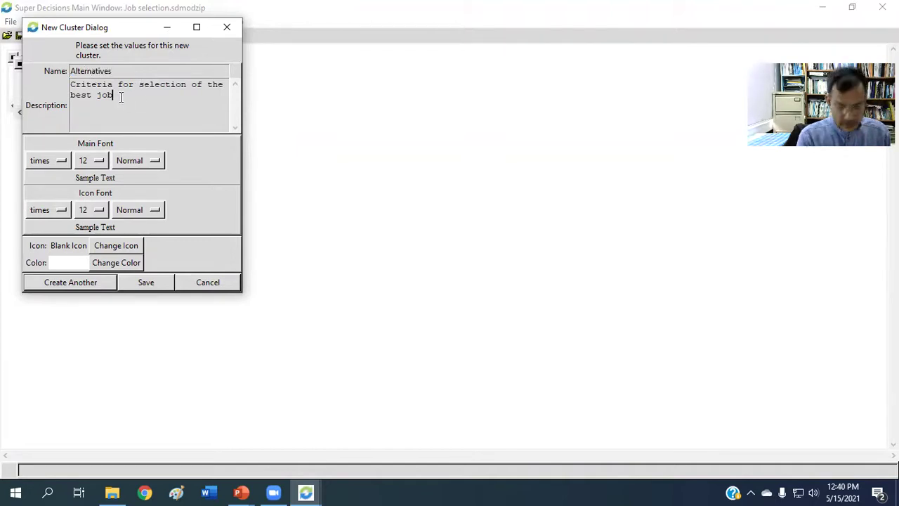
{"action": "key", "text": "BackSpace"}
{"action": "key", "text": "BackSpace"}
{"action": "key", "text": "BackSpace"}
{"action": "key", "text": "BackSpace"}
{"action": "key", "text": "BackSpace"}
{"action": "key", "text": "BackSpace"}
{"action": "key", "text": "BackSpace"}
{"action": "key", "text": "BackSpace"}
{"action": "key", "text": "BackSpace"}
{"action": "key", "text": "BackSpace"}
{"action": "key", "text": "BackSpace"}
{"action": "key", "text": "BackSpace"}
{"action": "key", "text": "BackSpace"}
{"action": "key", "text": "BackSpace"}
{"action": "key", "text": "BackSpace"}
{"action": "key", "text": "BackSpace"}
{"action": "key", "text": "BackSpace"}
{"action": "key", "text": "BackSpace"}
{"action": "key", "text": "BackSpace"}
{"action": "key", "text": "BackSpace"}
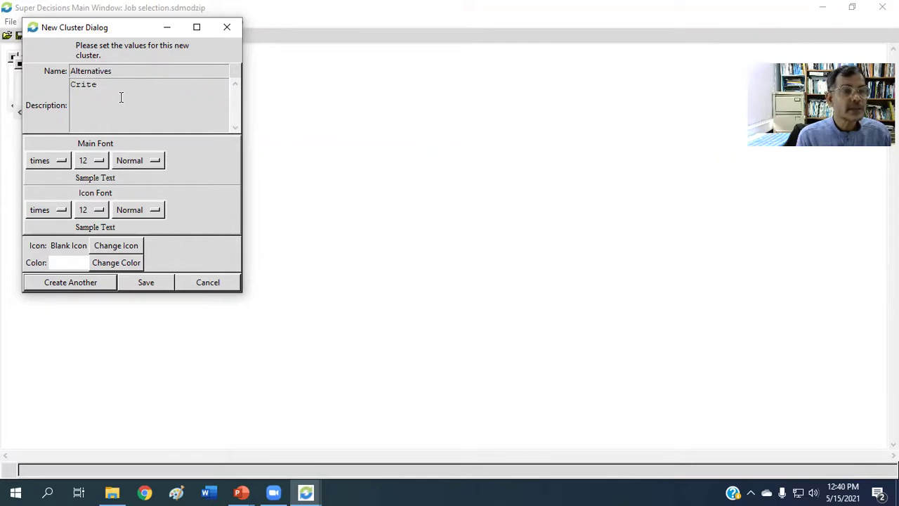
{"action": "type", "text": "Secured jobs"}
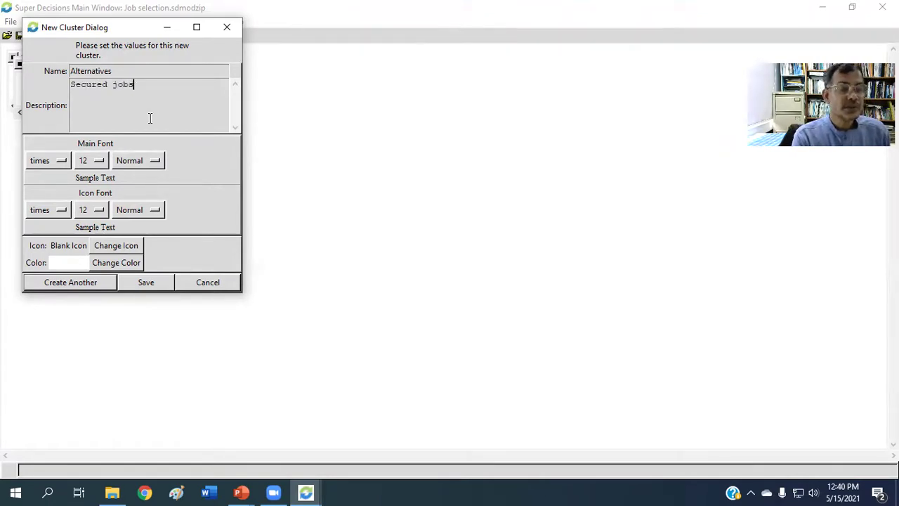
{"action": "left_click", "coordinate": [149, 284]}
Arrange the clusters in a vertical column at the middle of the canvas, with Goal above Criteria and Criteria above Alternatives
{"action": "left_click_drag", "start_coordinate": [49, 80], "coordinate": [482, 367]}
{"action": "left_click_drag", "start_coordinate": [44, 80], "coordinate": [482, 263]}
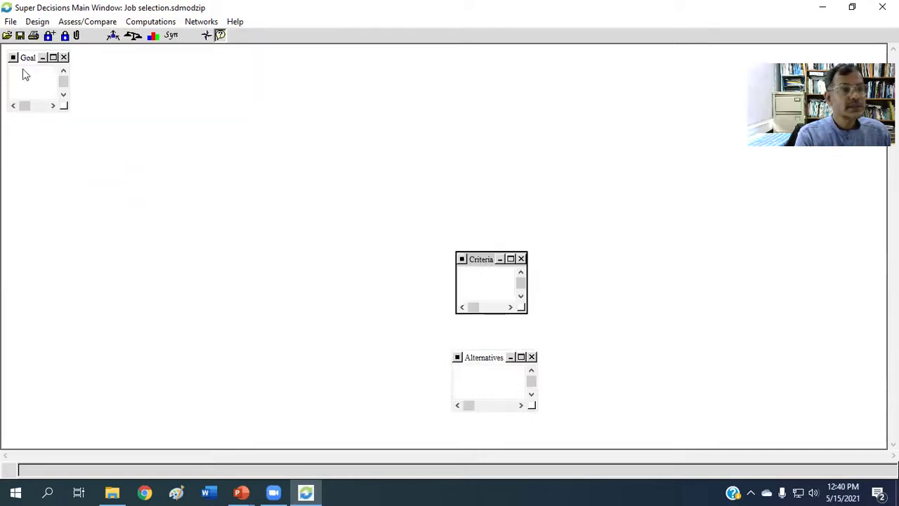
{"action": "left_click_drag", "start_coordinate": [31, 61], "coordinate": [469, 96]}
{"action": "left_click_drag", "start_coordinate": [478, 263], "coordinate": [473, 200]}
{"action": "left_click_drag", "start_coordinate": [485, 360], "coordinate": [486, 295]}
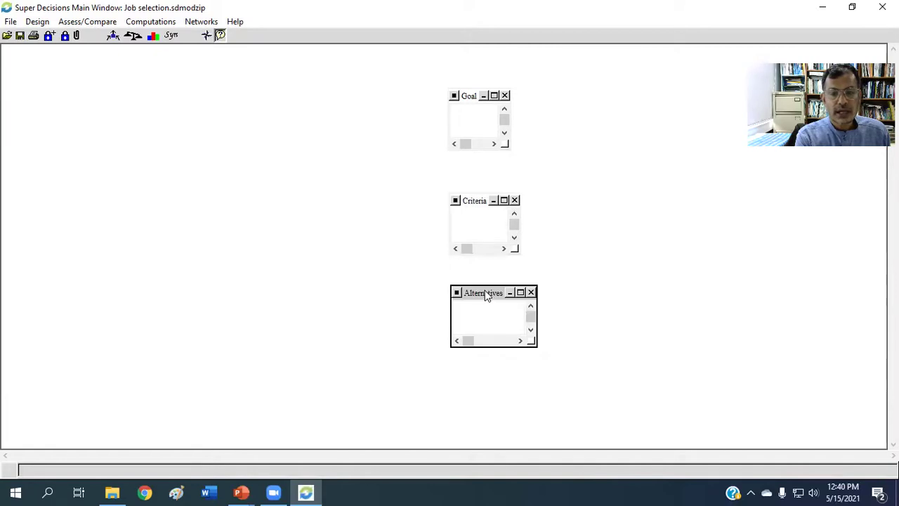
Set the Goal cluster's color to the basic red (255, 0, 0) and save the change
{"action": "right_click", "coordinate": [475, 120]}
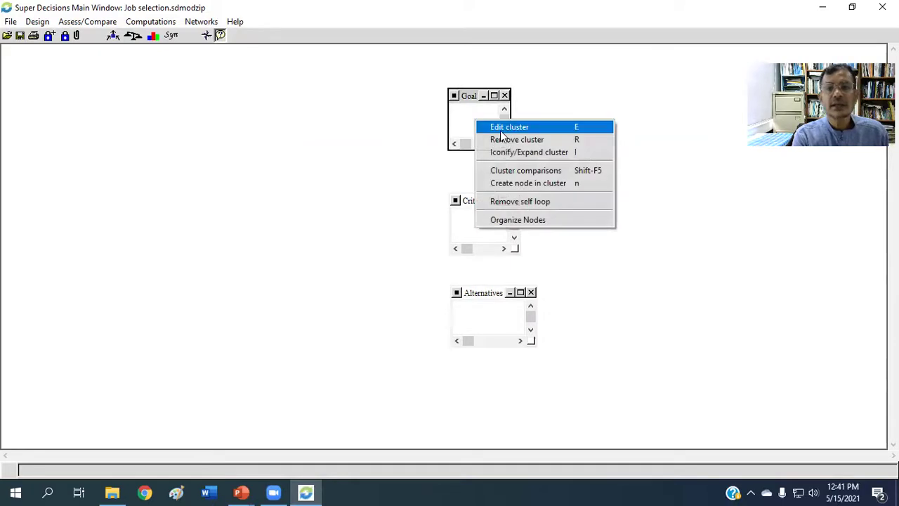
{"action": "left_click", "coordinate": [506, 127]}
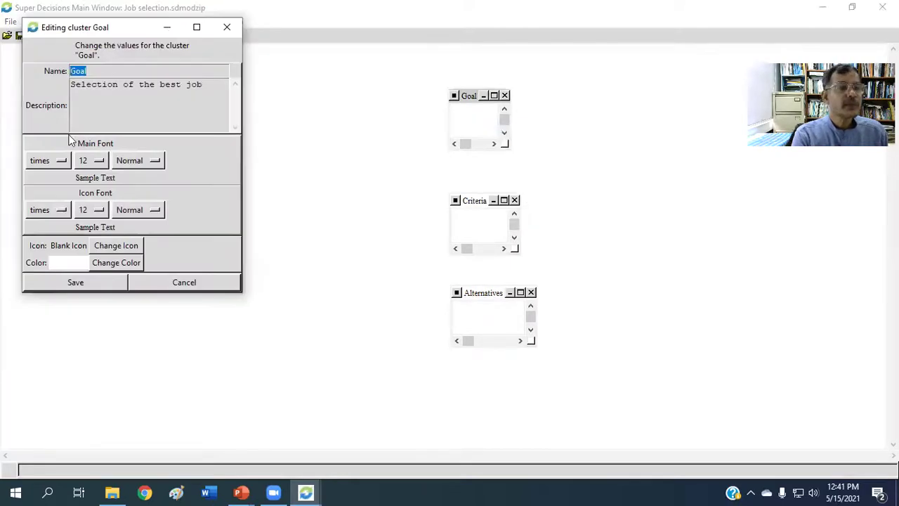
{"action": "left_click", "coordinate": [124, 264]}
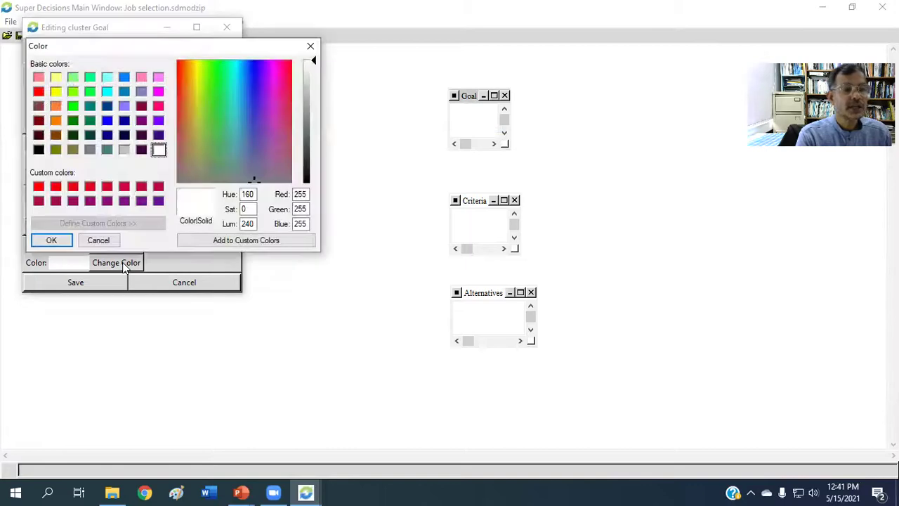
{"action": "left_click", "coordinate": [39, 92]}
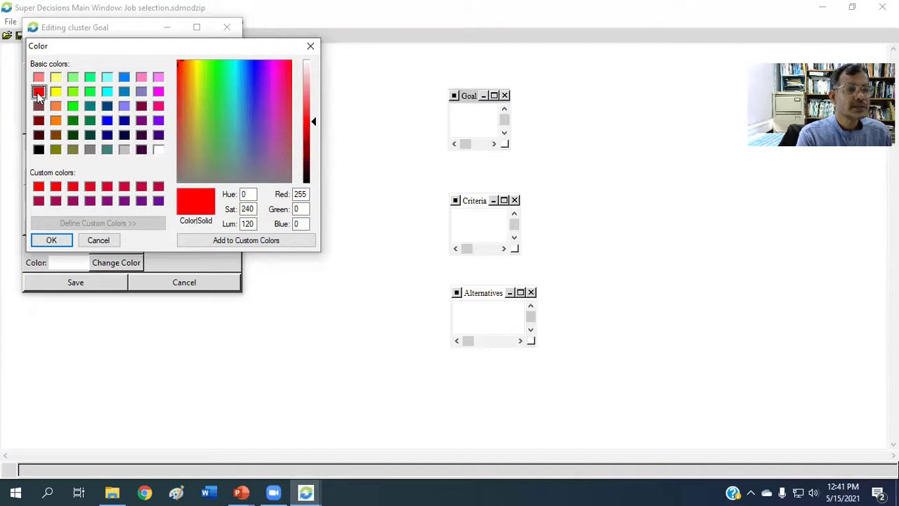
{"action": "left_click", "coordinate": [50, 240]}
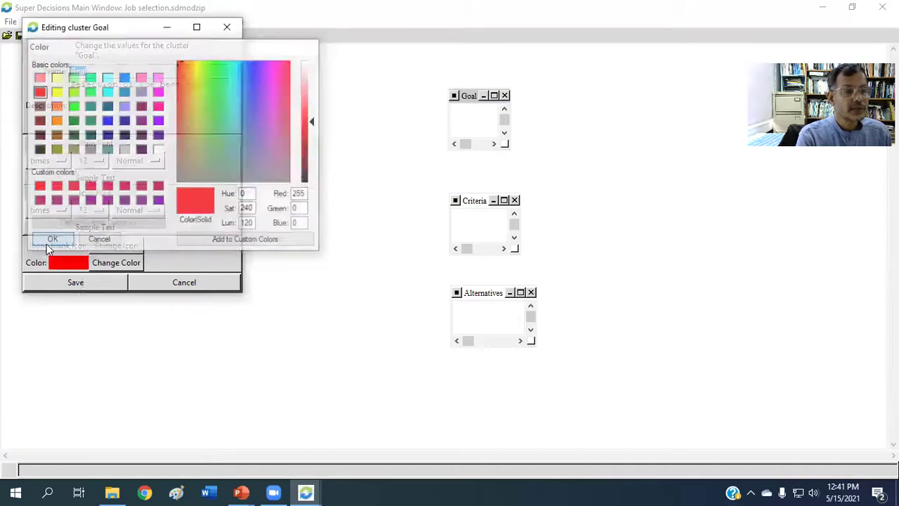
{"action": "left_click", "coordinate": [77, 282]}
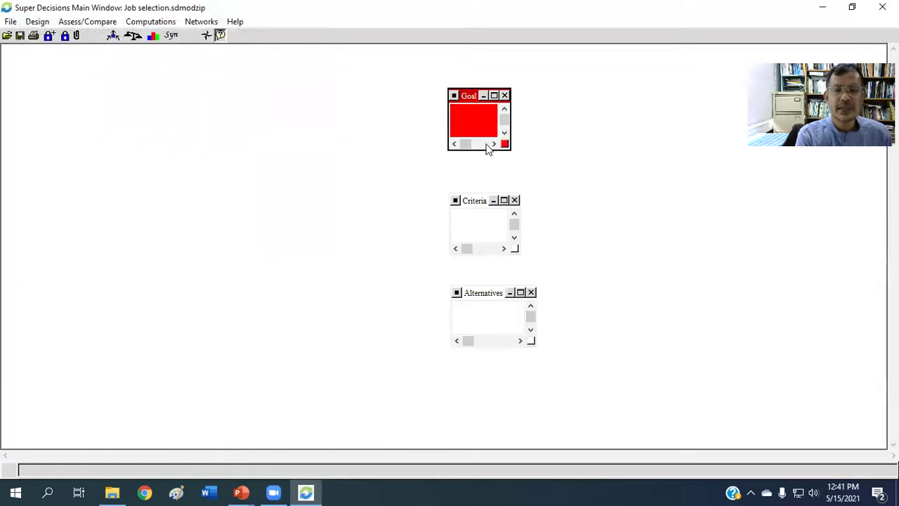
Set the Criteria cluster's color to the basic blue (0, 0, 255) and save the change
{"action": "mouse_move", "coordinate": [485, 233]}
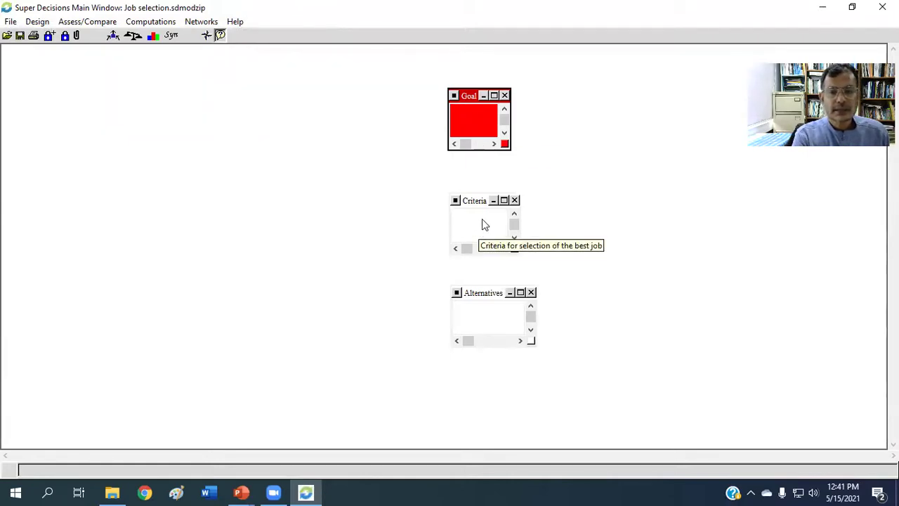
{"action": "right_click", "coordinate": [483, 223]}
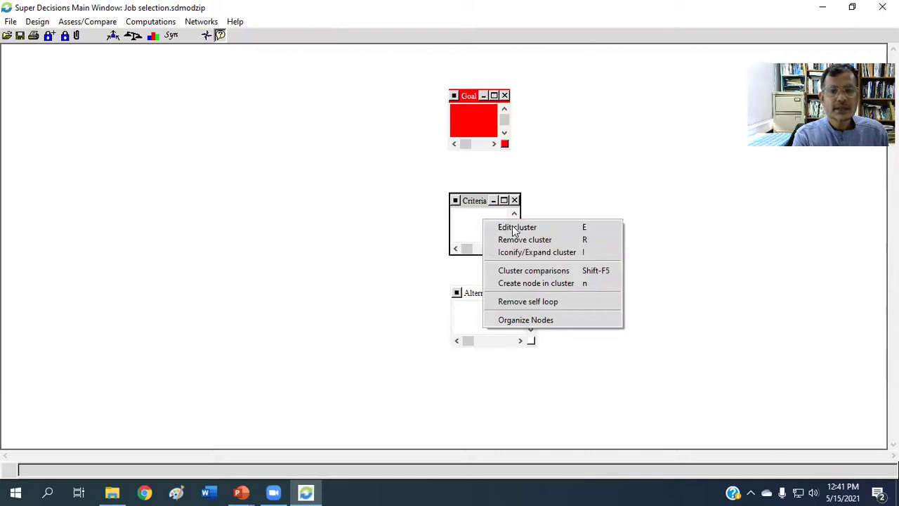
{"action": "left_click", "coordinate": [517, 227]}
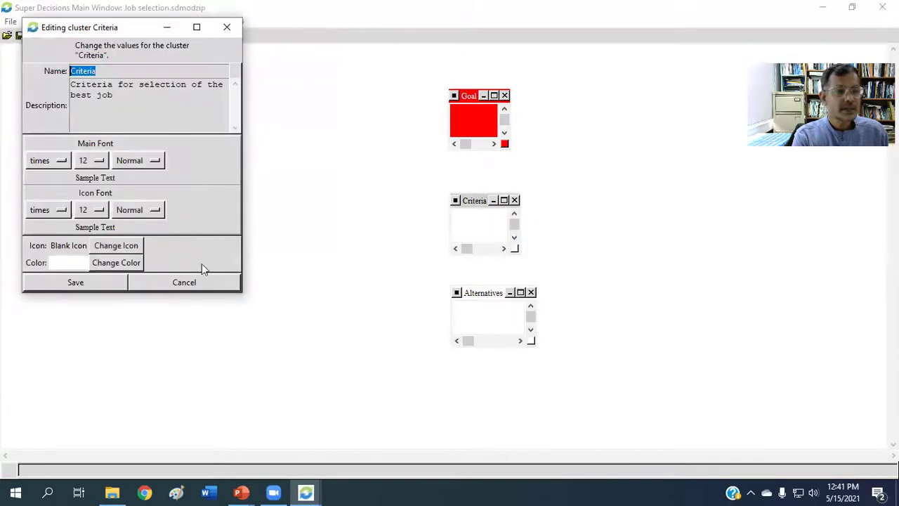
{"action": "left_click", "coordinate": [121, 264]}
{"action": "left_click", "coordinate": [107, 121]}
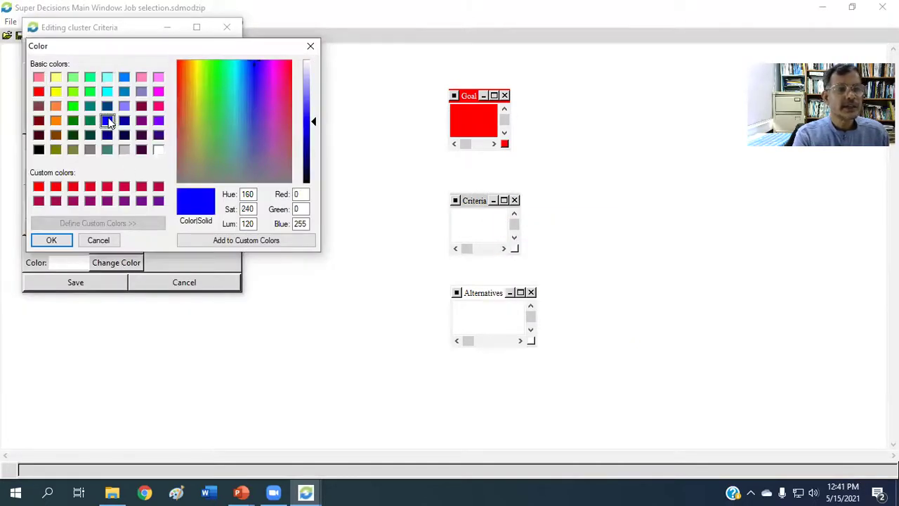
{"action": "left_click", "coordinate": [51, 239]}
{"action": "left_click", "coordinate": [94, 284]}
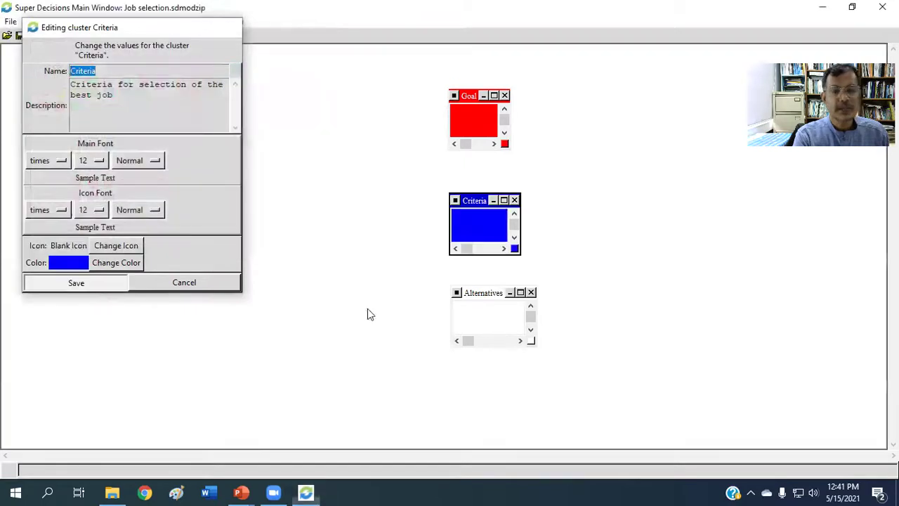
Set the Alternatives cluster's color to the basic orange (255, 128, 0) and save the change
{"action": "right_click", "coordinate": [479, 312]}
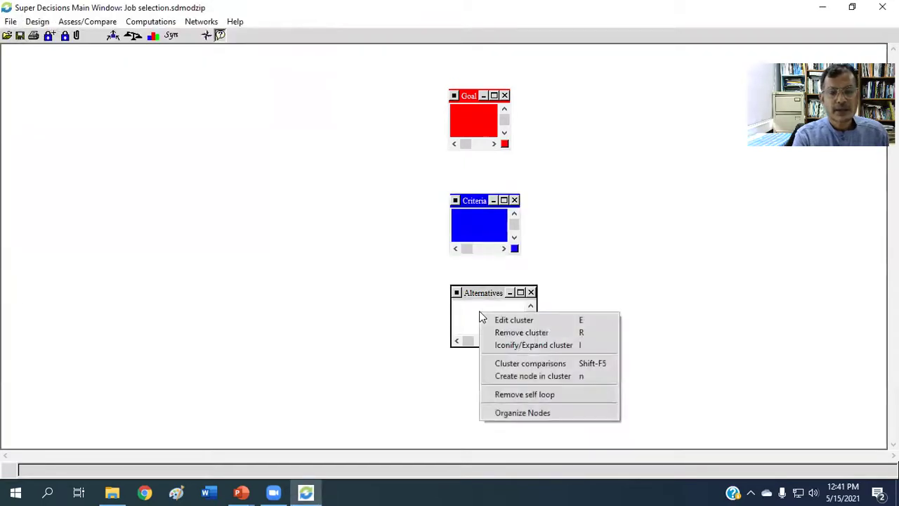
{"action": "left_click", "coordinate": [538, 322]}
{"action": "left_click", "coordinate": [131, 263]}
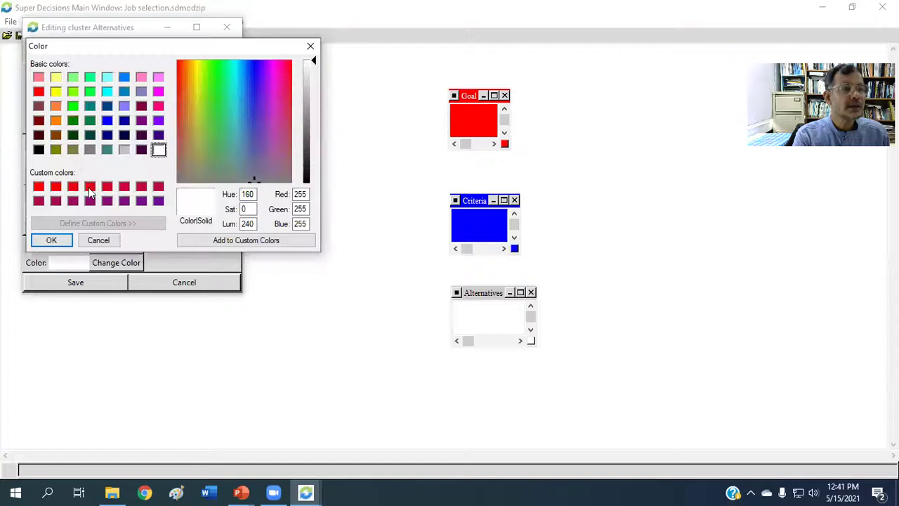
{"action": "left_click", "coordinate": [56, 120]}
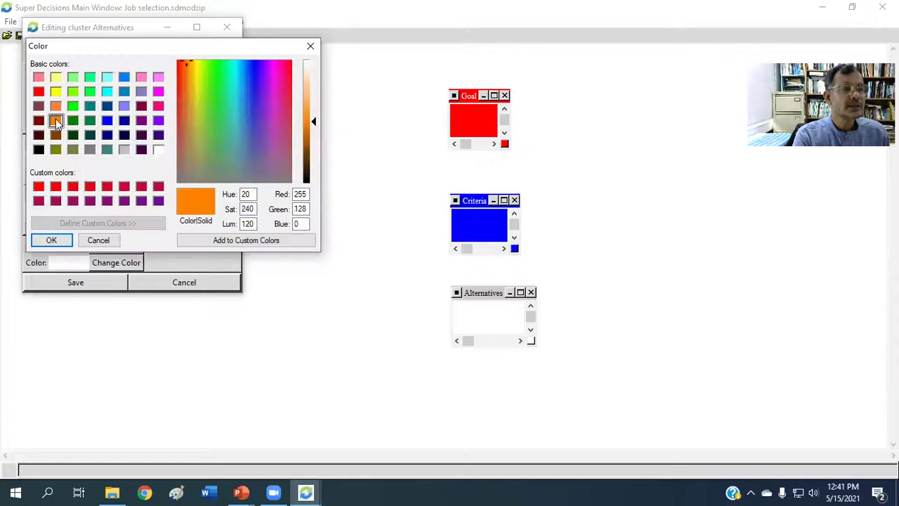
{"action": "left_click", "coordinate": [62, 240]}
{"action": "left_click", "coordinate": [77, 282]}
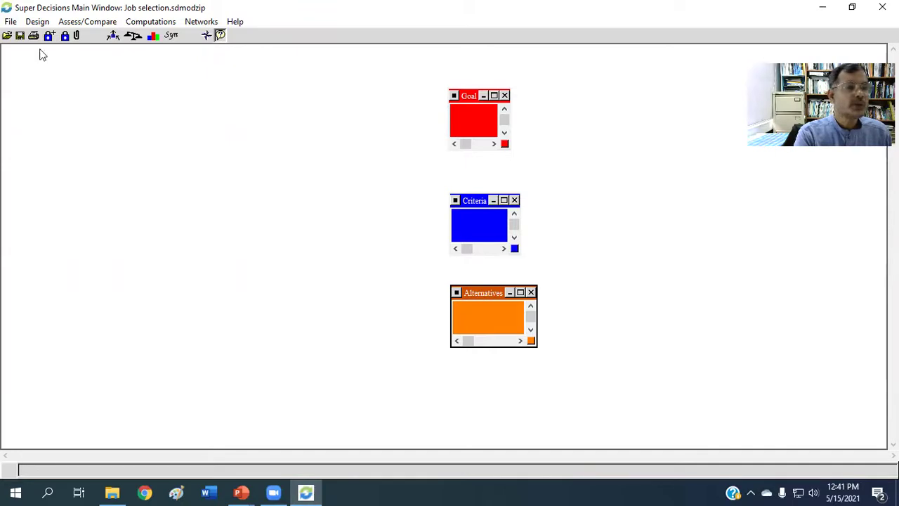
Create a new node named "Goal" in the Goal cluster and save it
{"action": "left_click", "coordinate": [38, 22]}
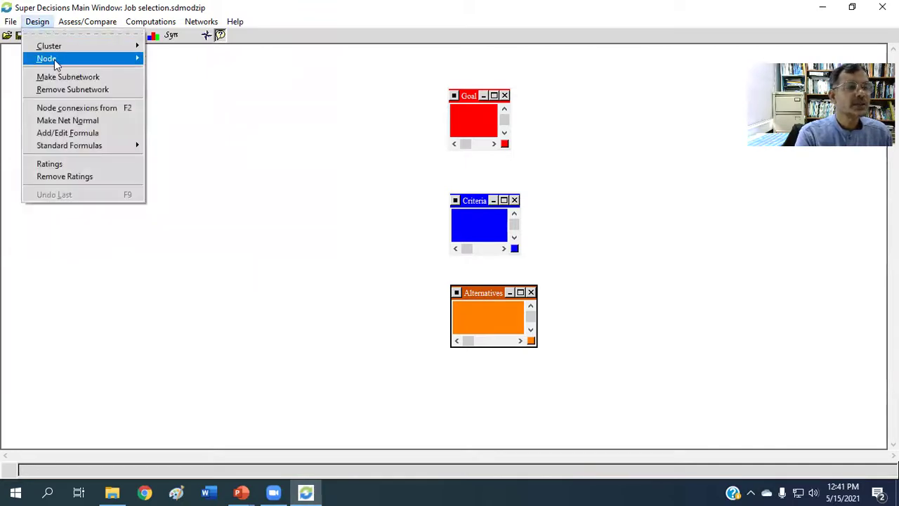
{"action": "mouse_move", "coordinate": [117, 58]}
{"action": "left_click", "coordinate": [169, 70]}
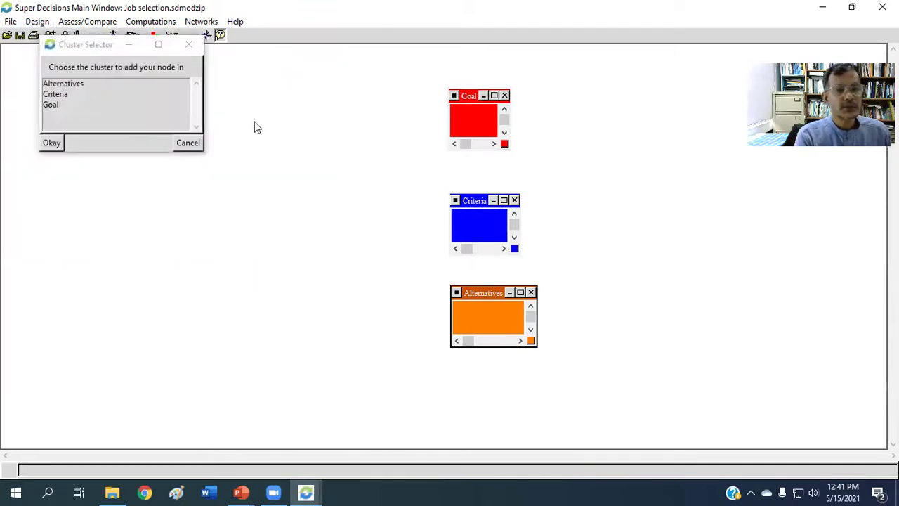
{"action": "left_click", "coordinate": [53, 104]}
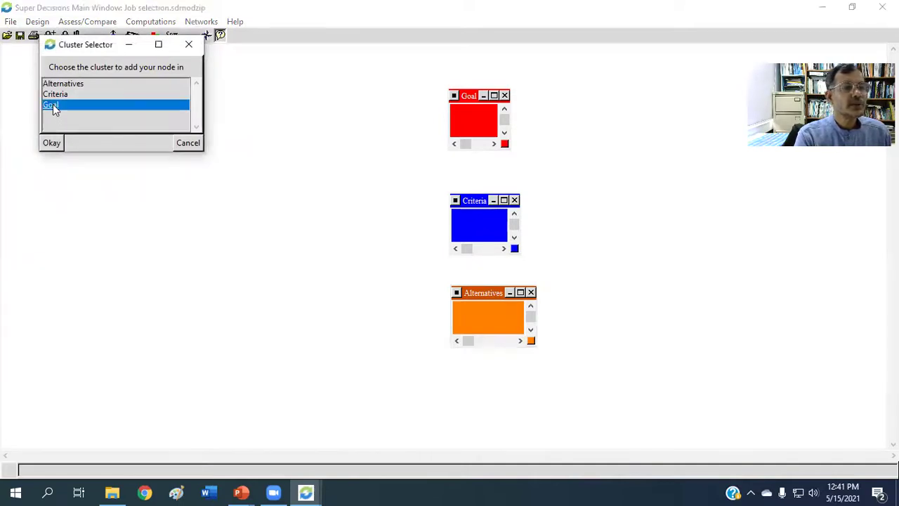
{"action": "left_click", "coordinate": [57, 144]}
{"action": "type", "text": "G"}
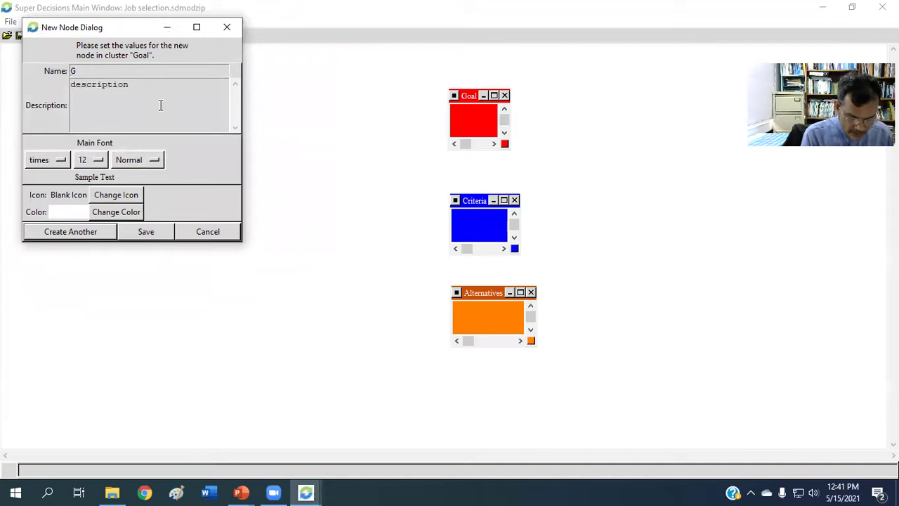
{"action": "type", "text": "oal"}
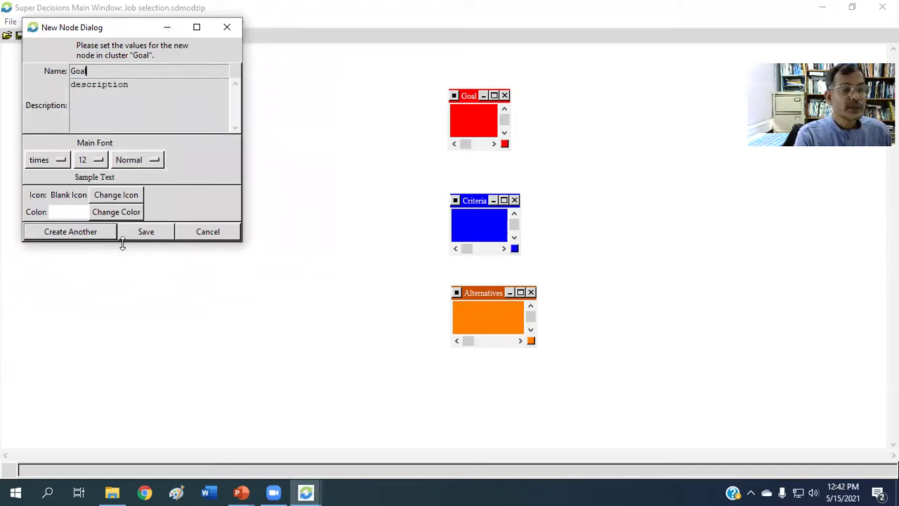
{"action": "left_click", "coordinate": [160, 233]}
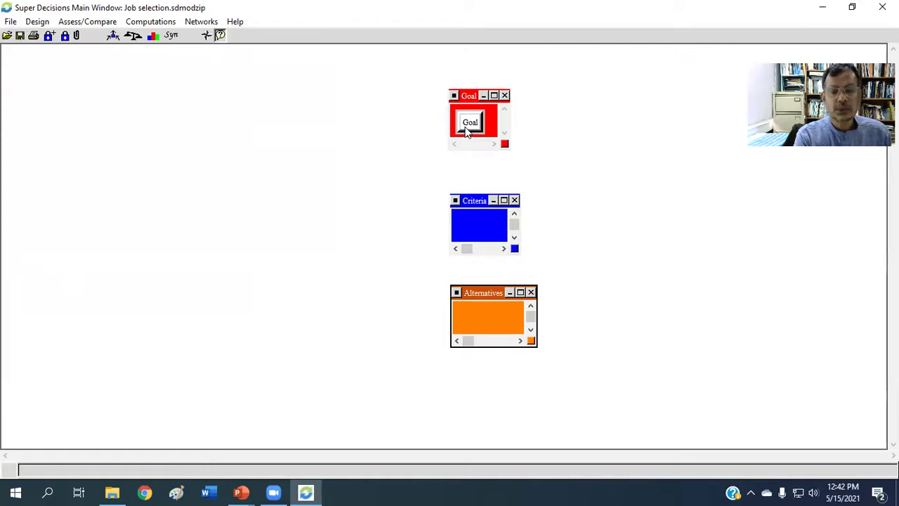
{"action": "mouse_move", "coordinate": [467, 134]}
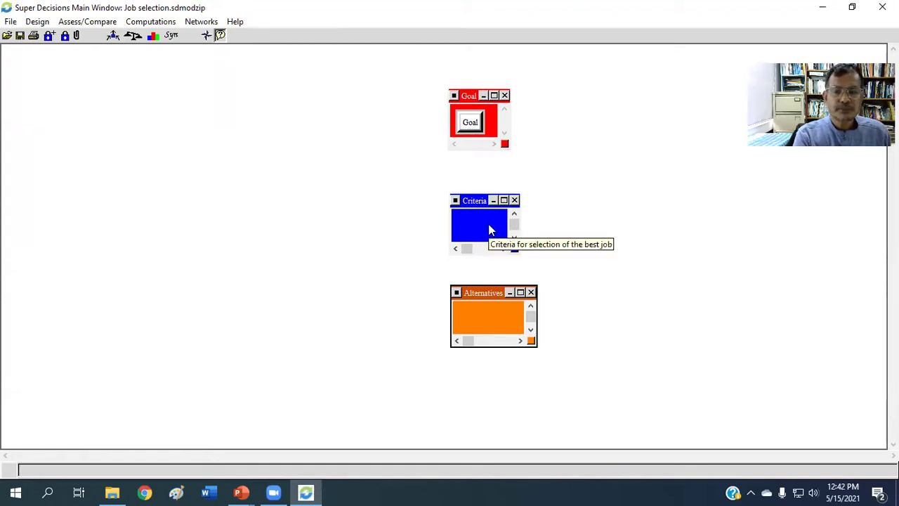
Create the nodes "1. Salary" and "2. Research" in the Criteria cluster and continue with another new node
{"action": "left_click", "coordinate": [38, 23]}
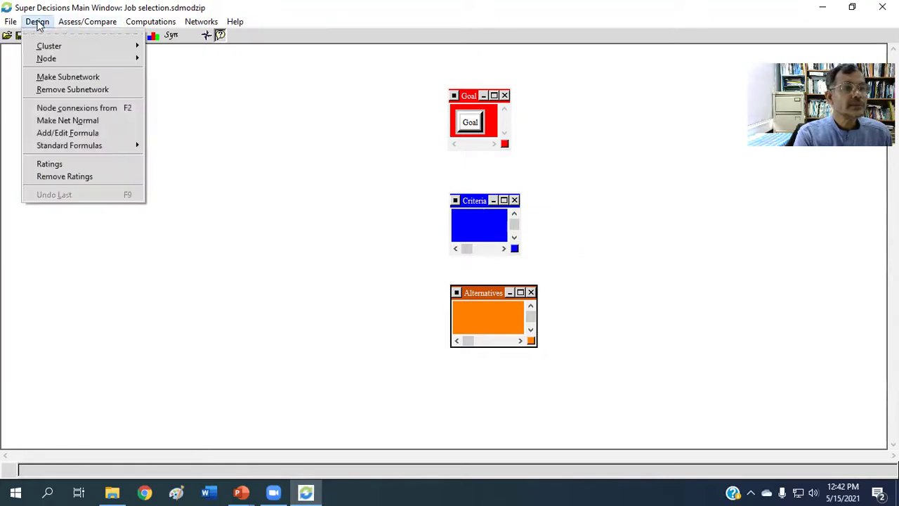
{"action": "mouse_move", "coordinate": [70, 61]}
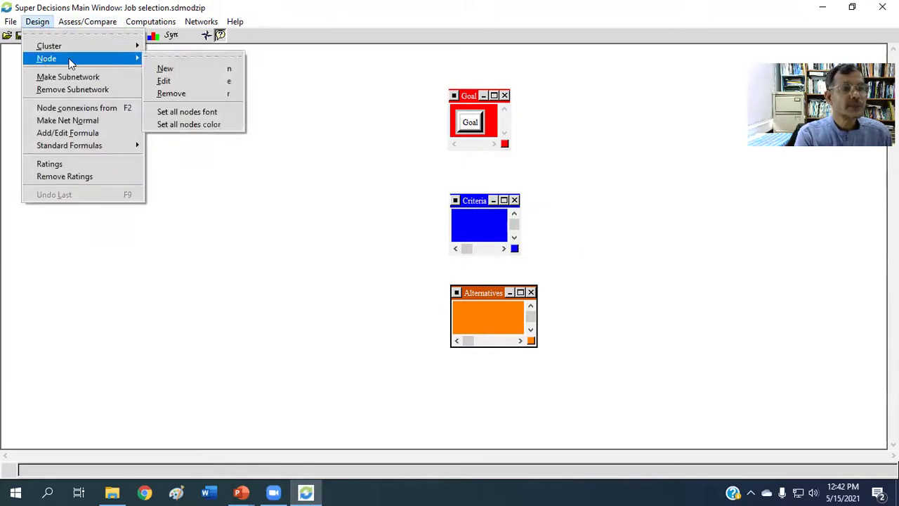
{"action": "left_click", "coordinate": [175, 70]}
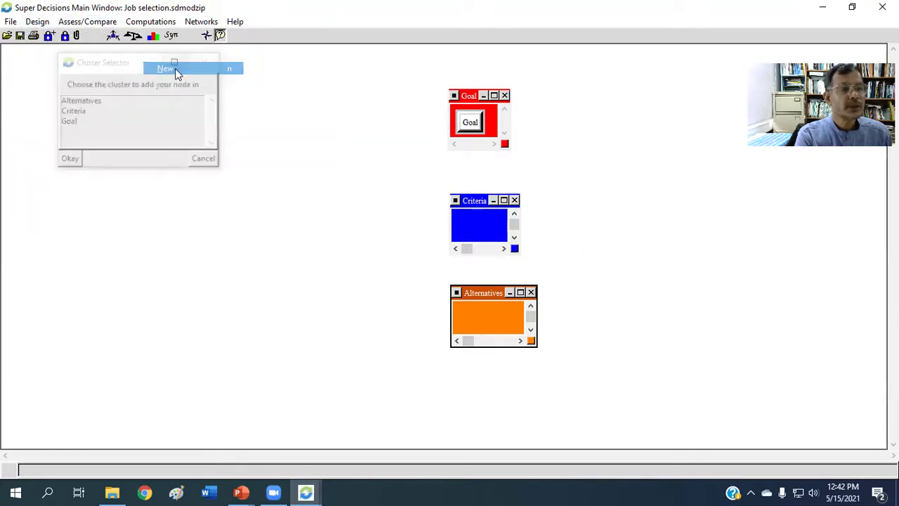
{"action": "left_click", "coordinate": [78, 112]}
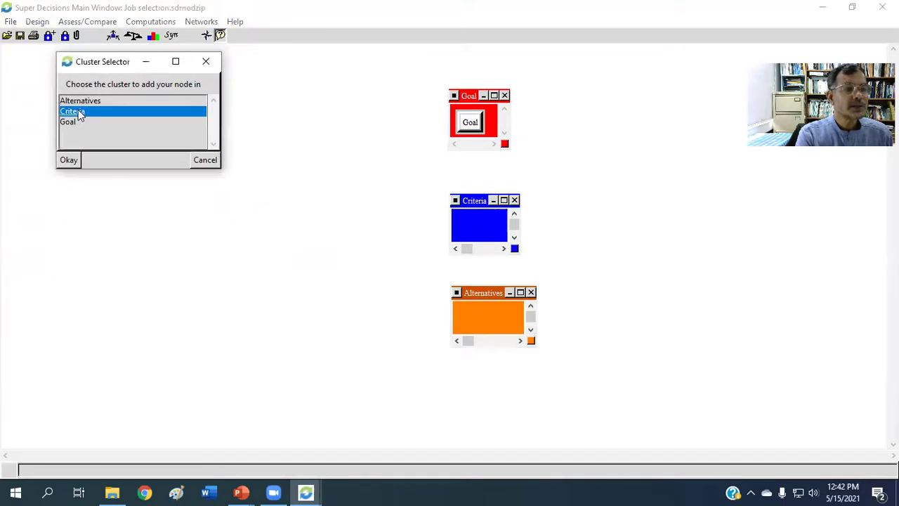
{"action": "left_click", "coordinate": [71, 163]}
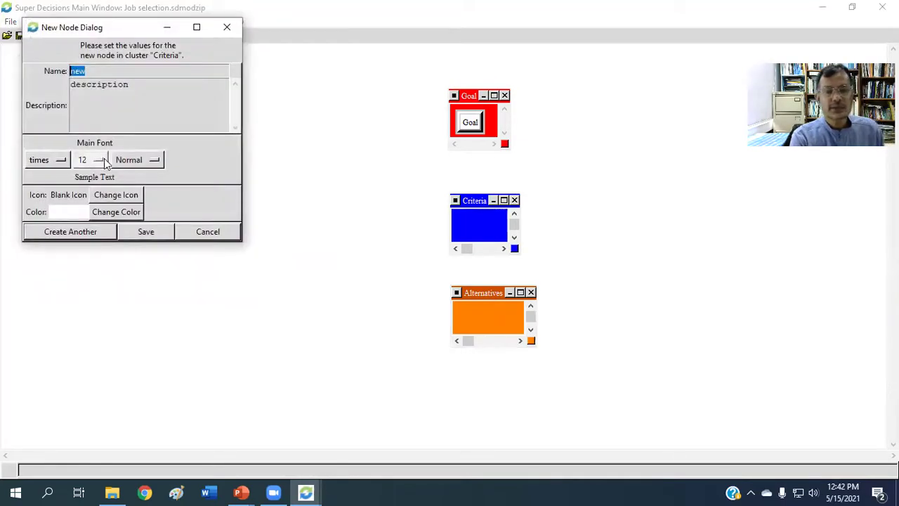
{"action": "type", "text": "1"}
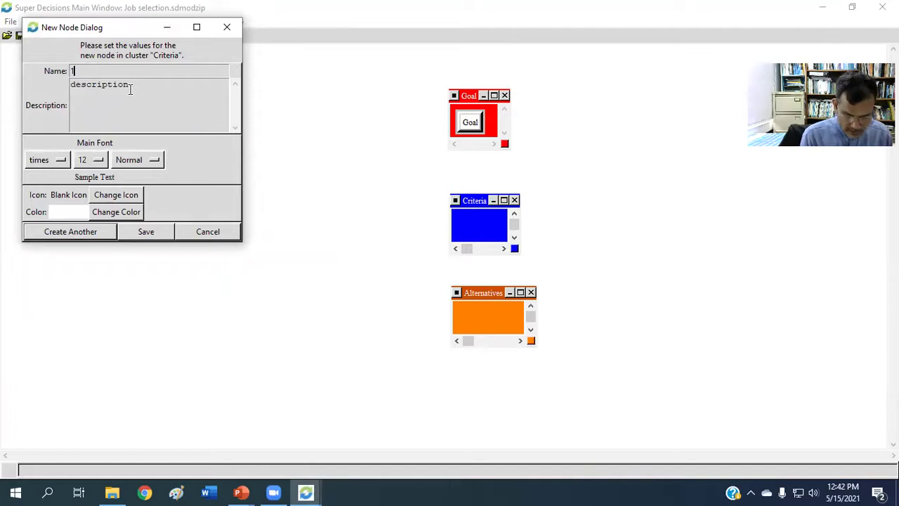
{"action": "type", "text": ". Salary"}
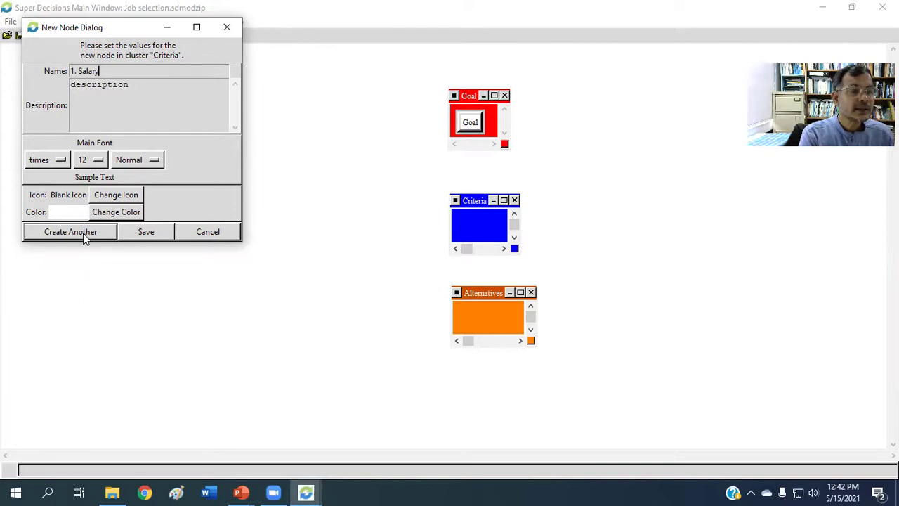
{"action": "left_click", "coordinate": [83, 233]}
{"action": "type", "text": "2. Research"}
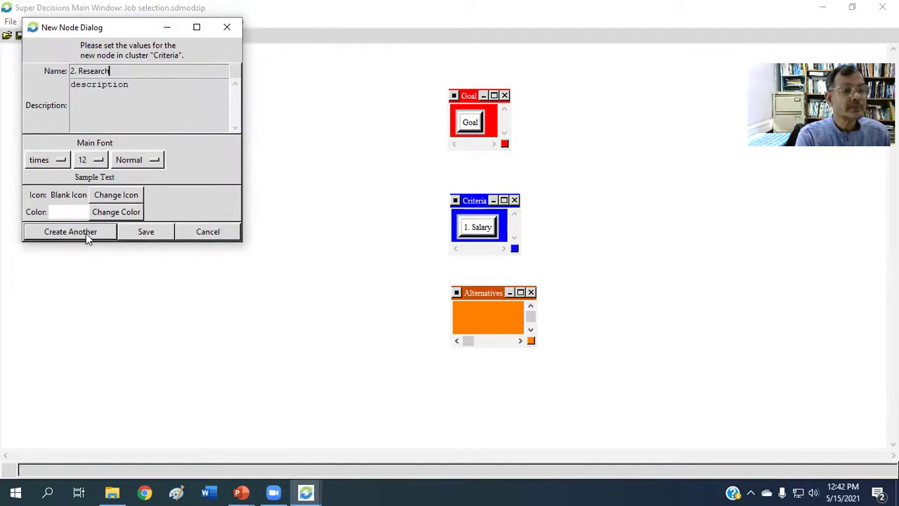
{"action": "left_click", "coordinate": [86, 233]}
Add the nodes "3. Growth" and "4. WE" to the Criteria cluster and continue with another new node
{"action": "type", "text": "3"}
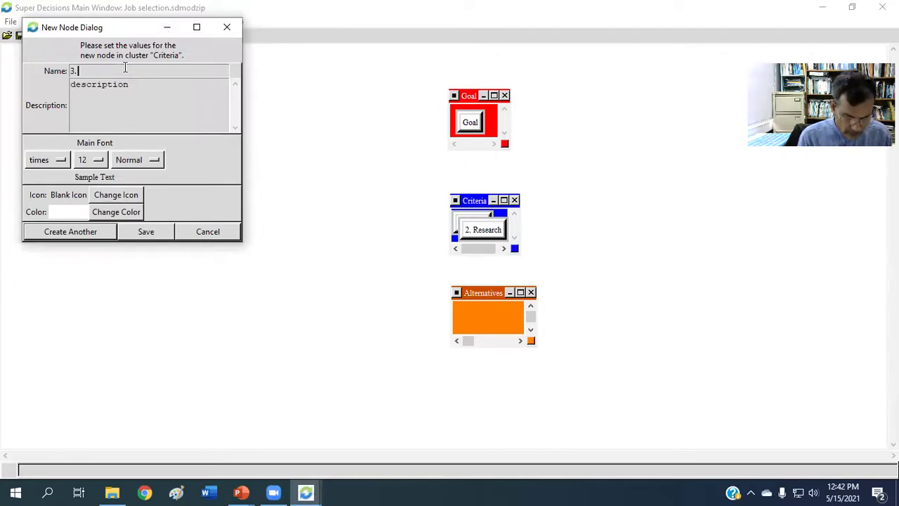
{"action": "type", "text": ". Growth"}
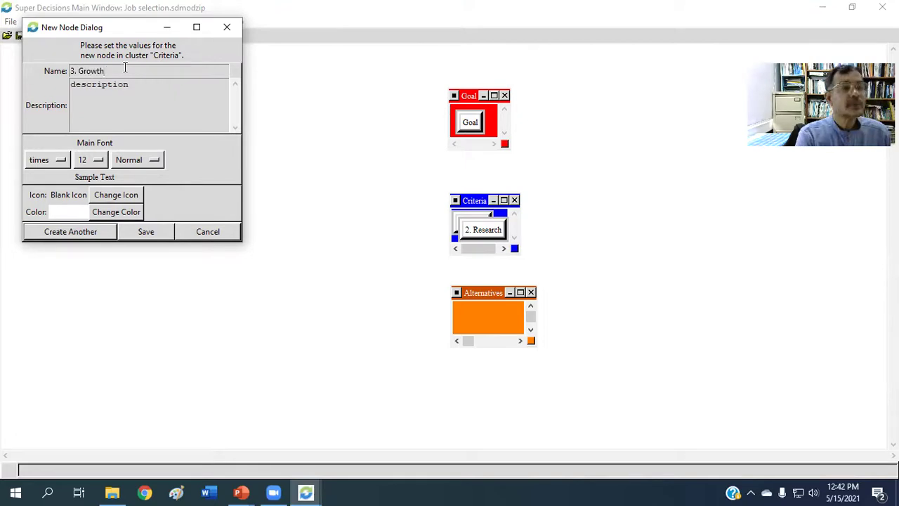
{"action": "left_click", "coordinate": [71, 231]}
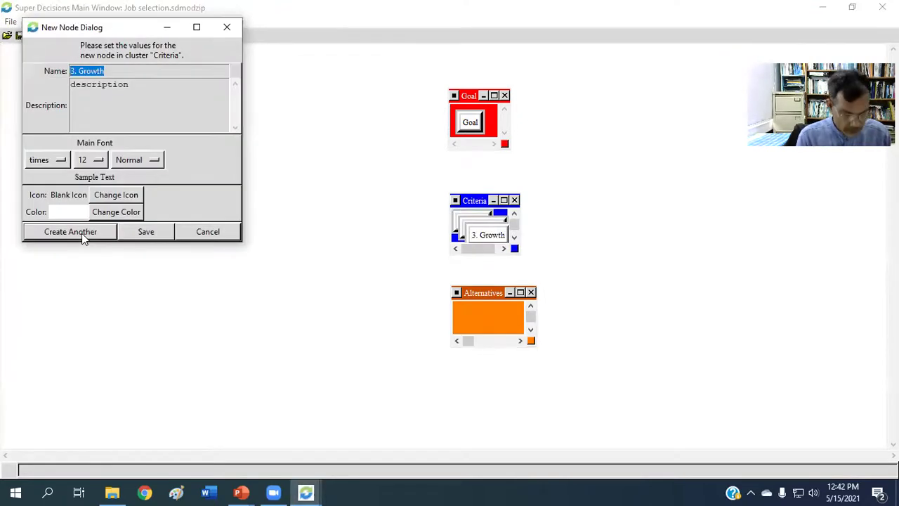
{"action": "type", "text": "4. WB"}
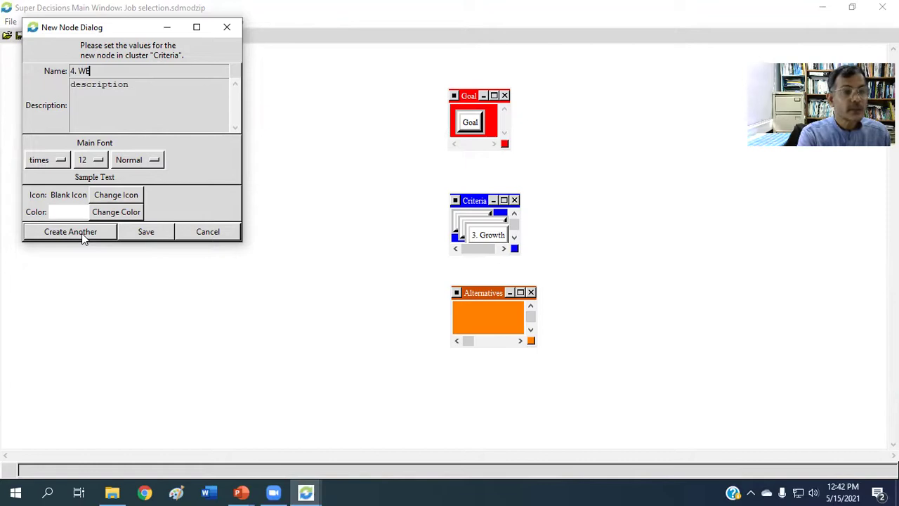
{"action": "left_click", "coordinate": [71, 232]}
Add the nodes "5. Location" and "6. Reputation" to the Criteria cluster and save to finish creating nodes
{"action": "type", "text": "5. Location"}
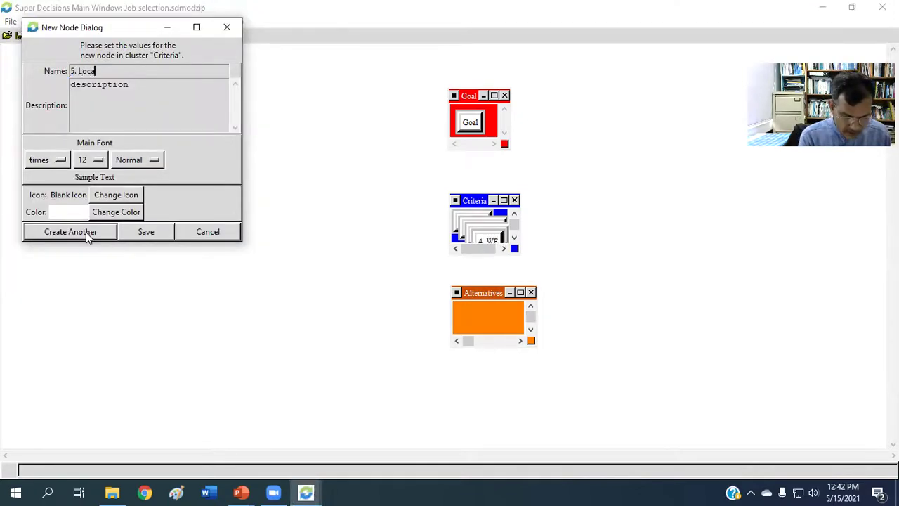
{"action": "left_click", "coordinate": [86, 232]}
{"action": "type", "text": "6. Reputa"}
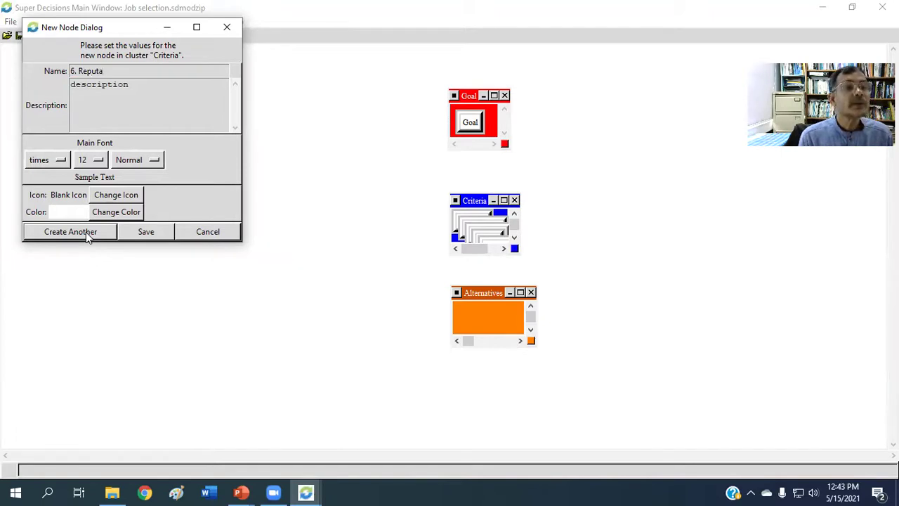
{"action": "type", "text": "tion"}
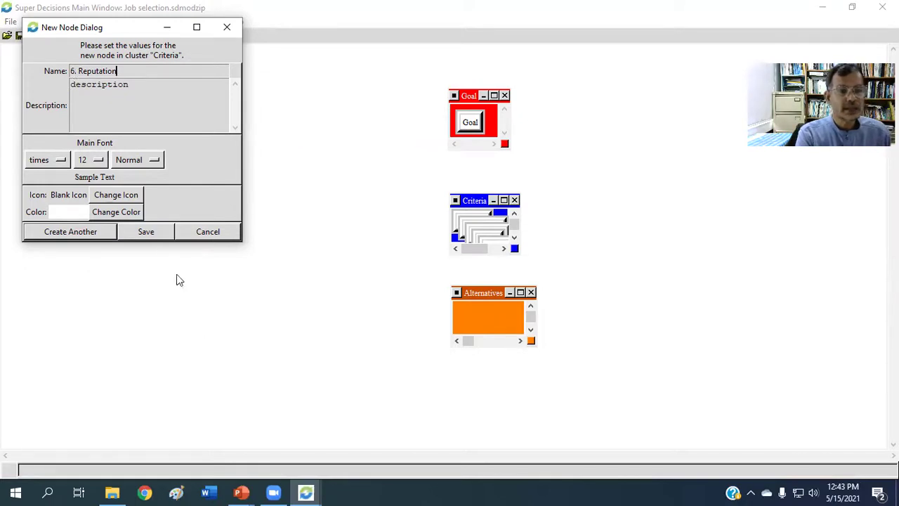
{"action": "left_click", "coordinate": [151, 235]}
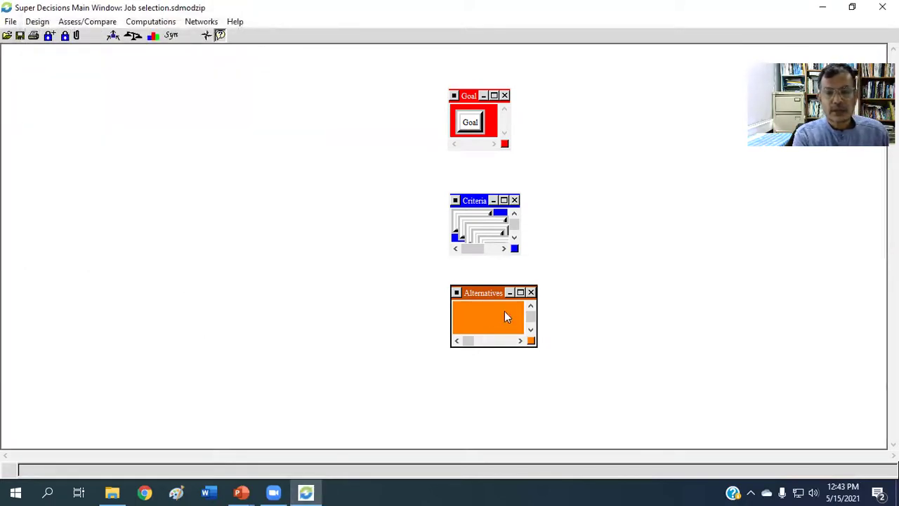
Move the Alternatives cluster farther down the canvas and enlarge the Criteria cluster into the freed space above it
{"action": "left_click_drag", "start_coordinate": [490, 296], "coordinate": [503, 371]}
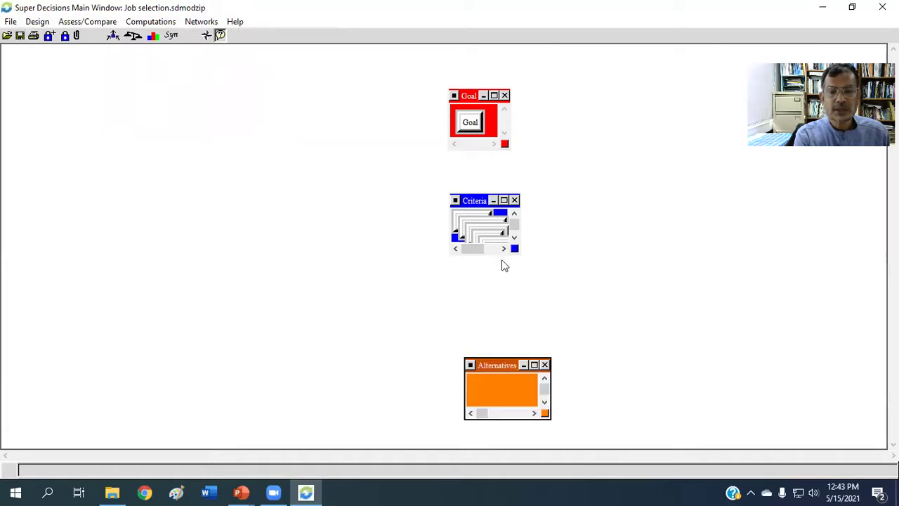
{"action": "left_click_drag", "start_coordinate": [519, 253], "coordinate": [658, 337]}
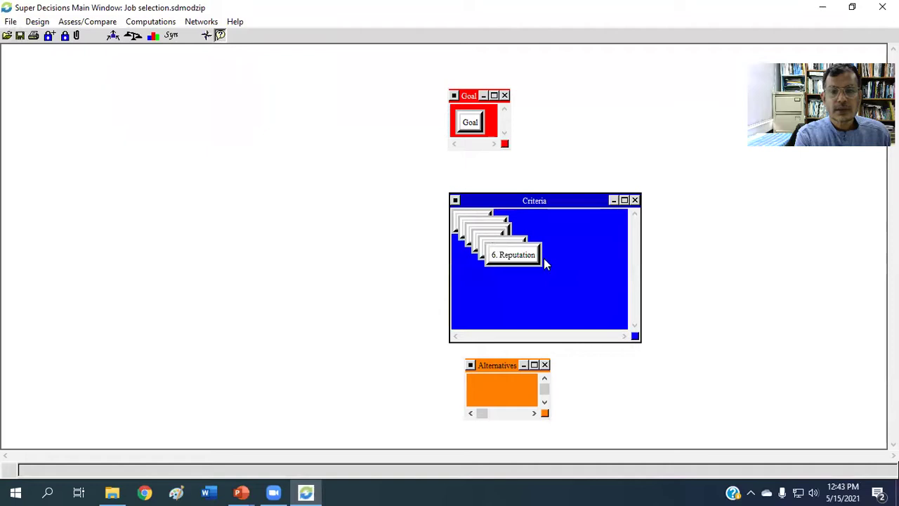
Arrange the six Criteria nodes in two columns of three, and shift the Criteria and Alternatives clusters to line up beneath Goal
{"action": "left_click_drag", "start_coordinate": [527, 260], "coordinate": [601, 312]}
{"action": "left_click", "coordinate": [507, 260]}
{"action": "left_click_drag", "start_coordinate": [507, 319], "coordinate": [505, 318]}
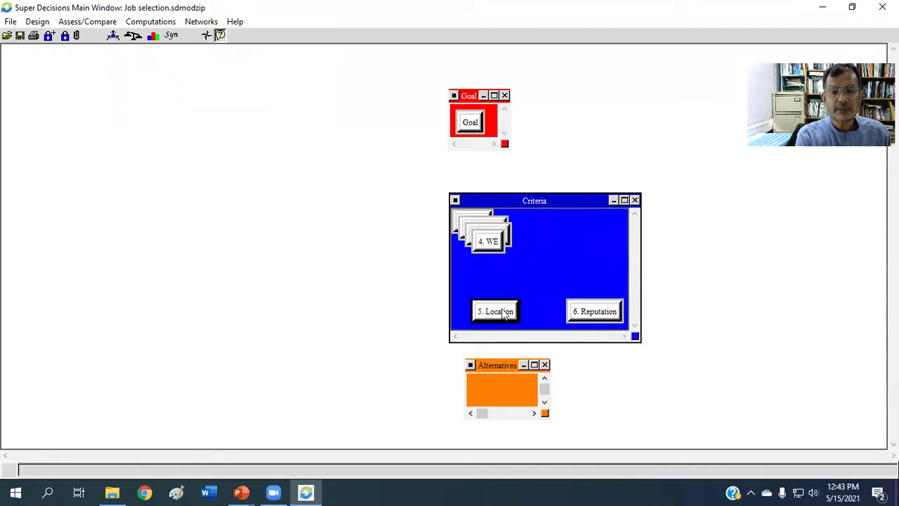
{"action": "left_click_drag", "start_coordinate": [489, 244], "coordinate": [593, 282]}
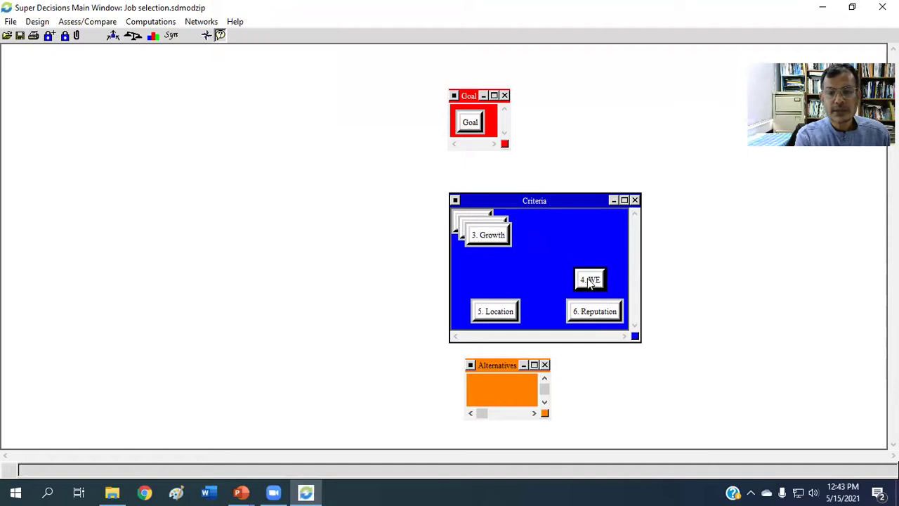
{"action": "left_click_drag", "start_coordinate": [495, 239], "coordinate": [501, 281]}
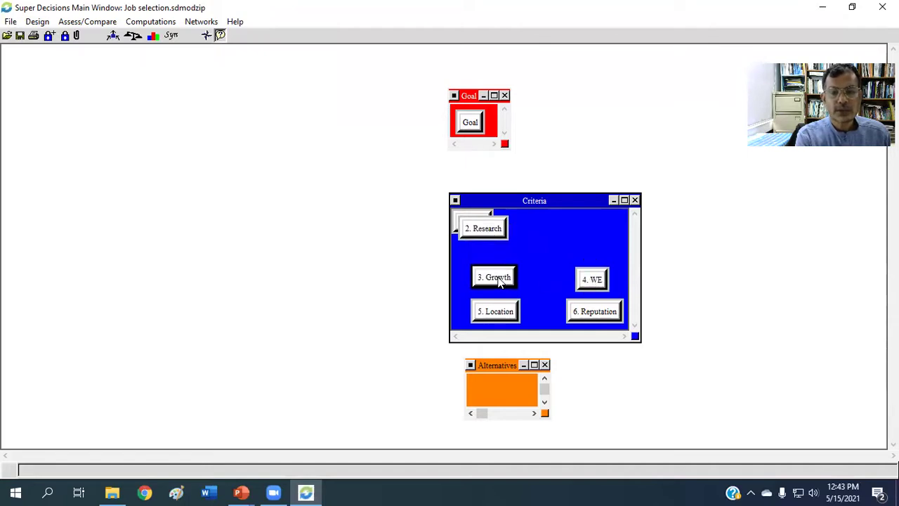
{"action": "left_click_drag", "start_coordinate": [488, 237], "coordinate": [595, 250]}
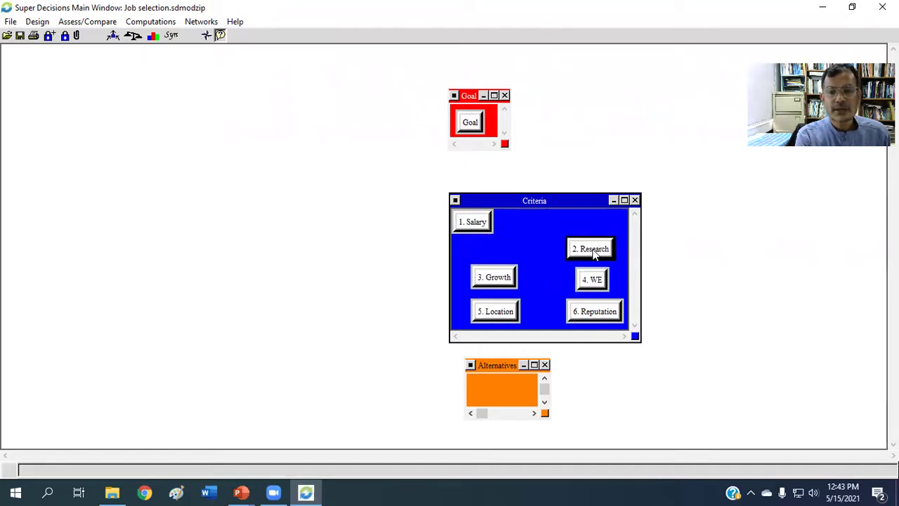
{"action": "left_click_drag", "start_coordinate": [467, 226], "coordinate": [480, 244]}
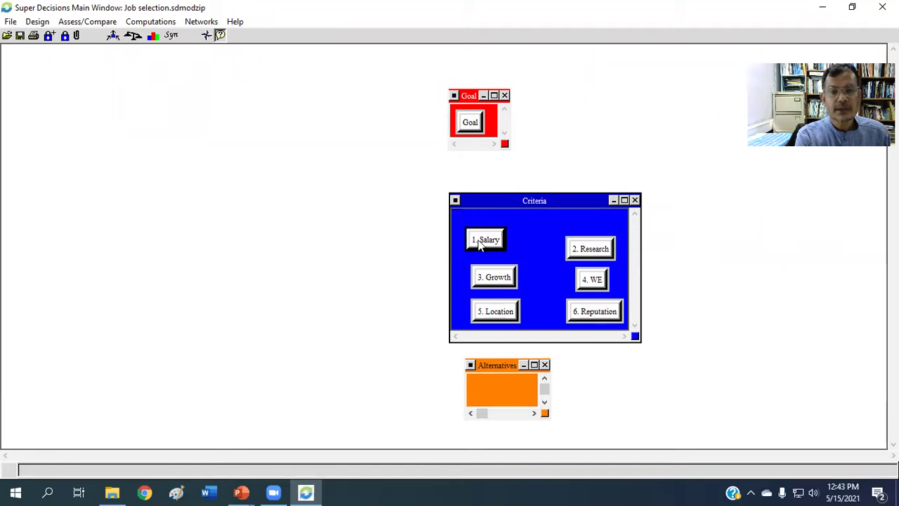
{"action": "left_click_drag", "start_coordinate": [513, 200], "coordinate": [462, 176]}
{"action": "left_click_drag", "start_coordinate": [491, 363], "coordinate": [478, 346]}
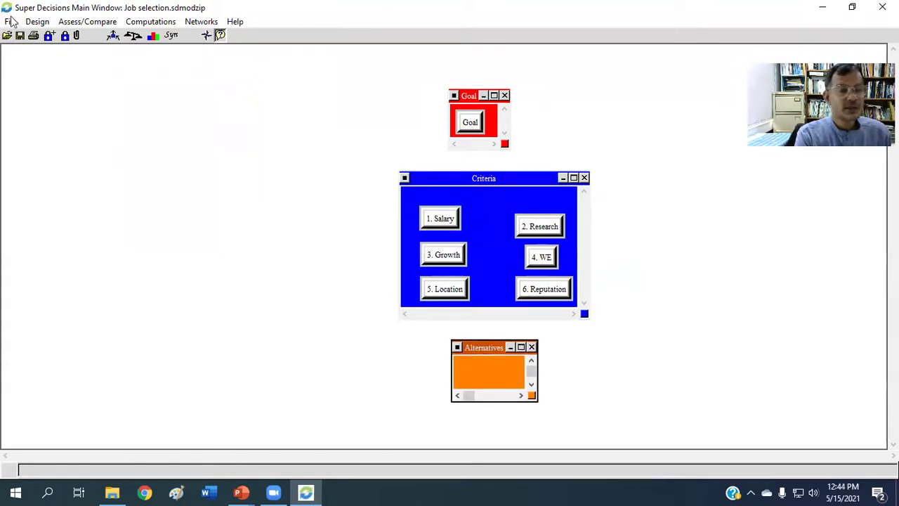
Create the nodes "A", "B" and "C" in the Alternatives cluster and save to finish creating nodes
{"action": "left_click", "coordinate": [33, 26]}
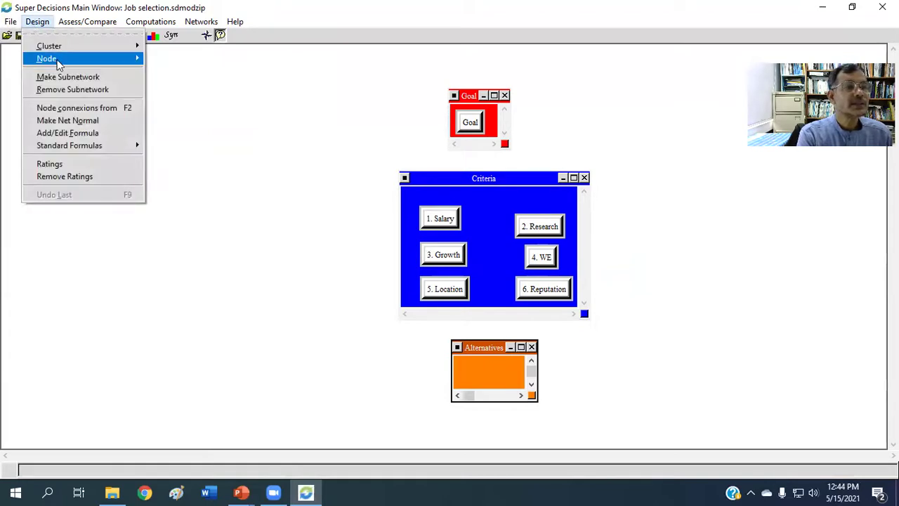
{"action": "mouse_move", "coordinate": [104, 60]}
{"action": "left_click", "coordinate": [176, 68]}
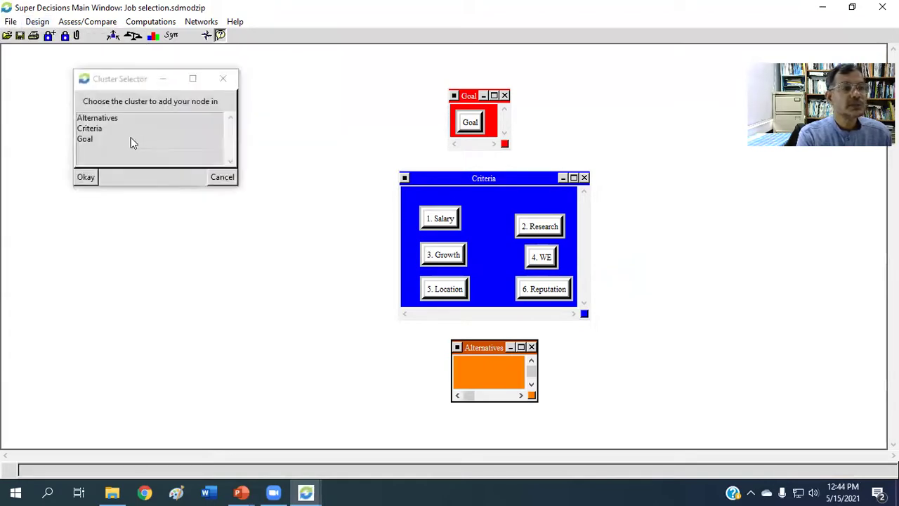
{"action": "left_click", "coordinate": [102, 120]}
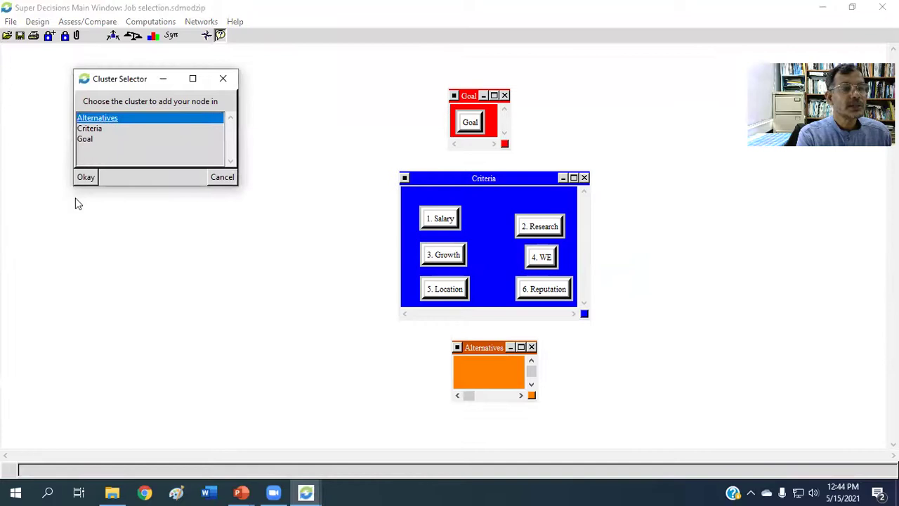
{"action": "left_click", "coordinate": [86, 180]}
{"action": "type", "text": "A"}
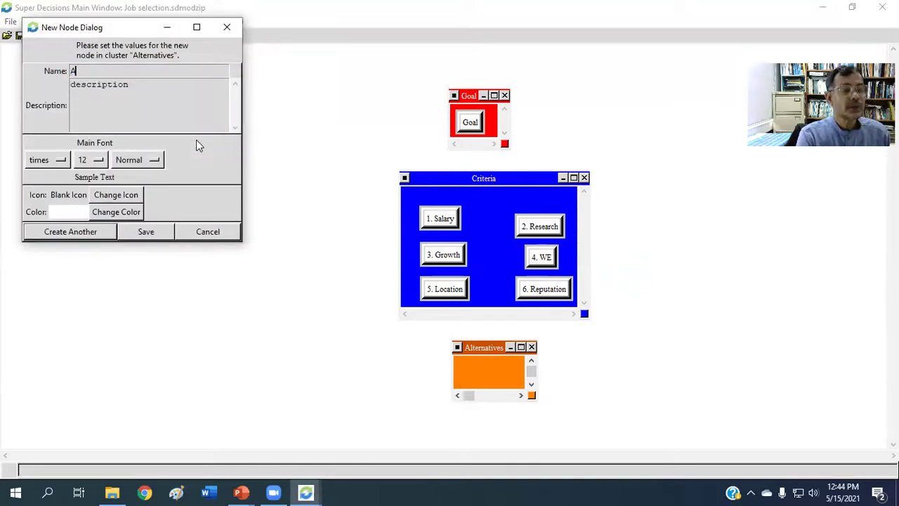
{"action": "left_click", "coordinate": [84, 234]}
{"action": "type", "text": "B"}
{"action": "left_click", "coordinate": [84, 231]}
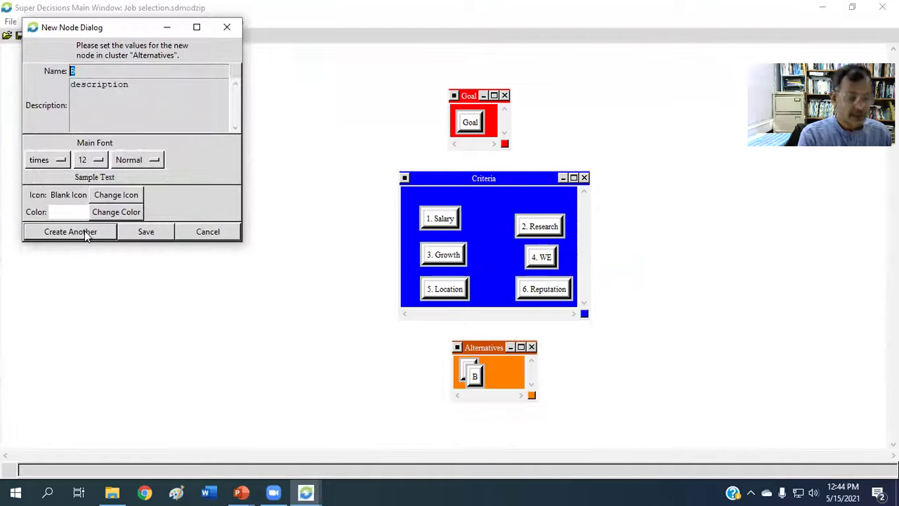
{"action": "type", "text": "C"}
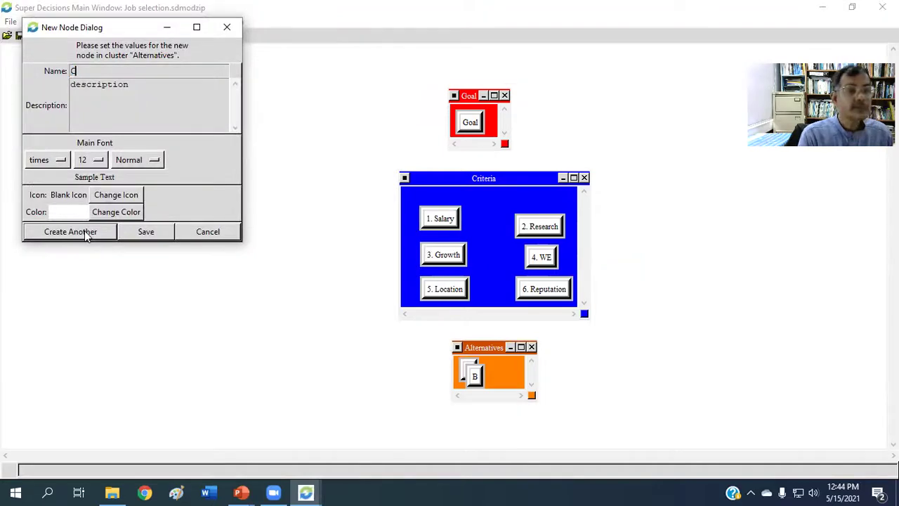
{"action": "left_click", "coordinate": [145, 236]}
Enlarge the Alternatives cluster, spread nodes A, B and C out diagonally, and centre the cluster below Criteria
{"action": "left_click_drag", "start_coordinate": [532, 395], "coordinate": [591, 432]}
{"action": "left_click_drag", "start_coordinate": [485, 384], "coordinate": [532, 411]}
{"action": "left_click_drag", "start_coordinate": [478, 378], "coordinate": [505, 385]}
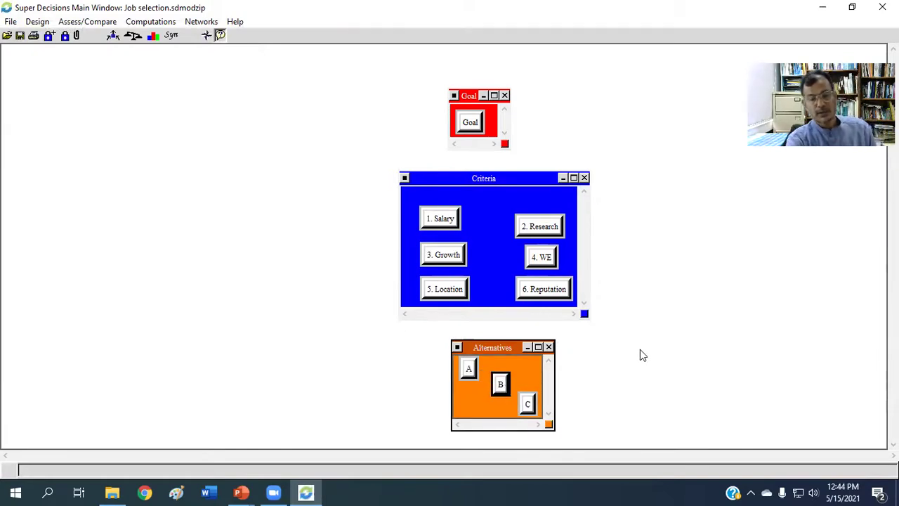
{"action": "left_click_drag", "start_coordinate": [484, 349], "coordinate": [471, 352]}
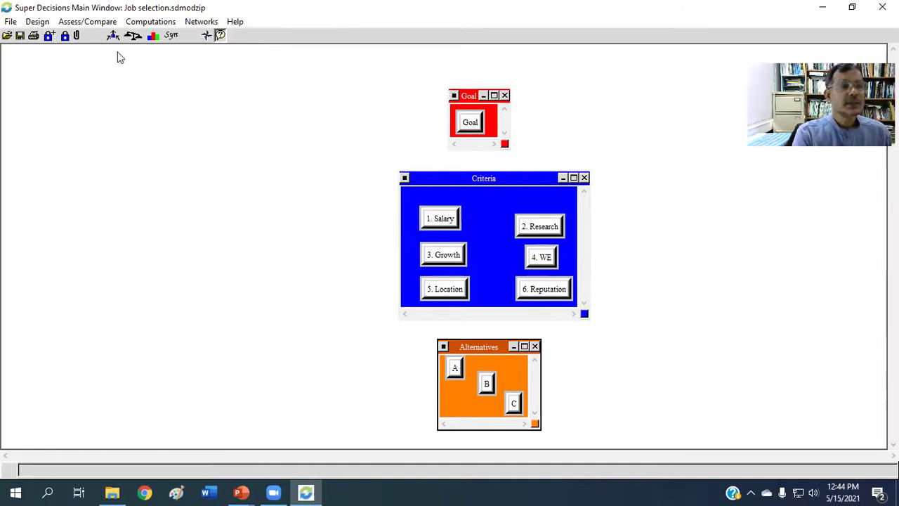
Connect the Goal node to all six criteria, from "1. Salary" through "6. Reputation"
{"action": "left_click", "coordinate": [35, 22]}
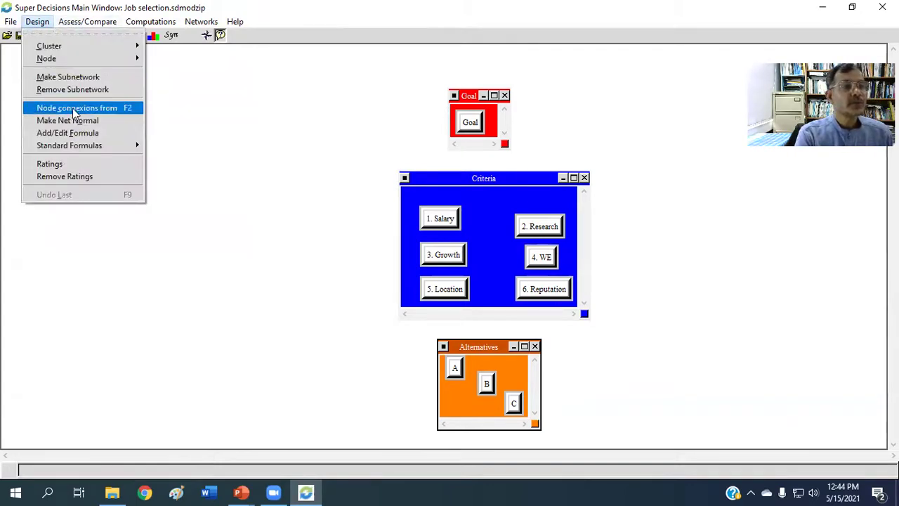
{"action": "left_click", "coordinate": [294, 98]}
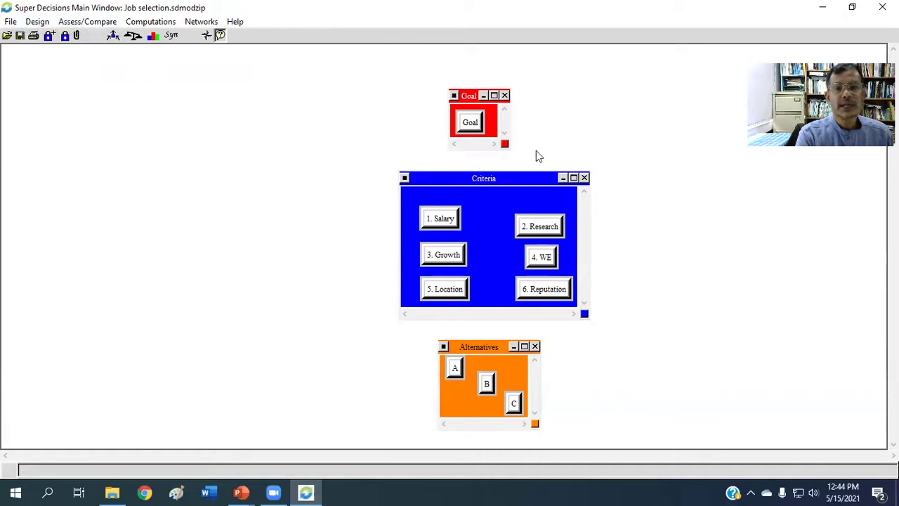
{"action": "left_click", "coordinate": [468, 121]}
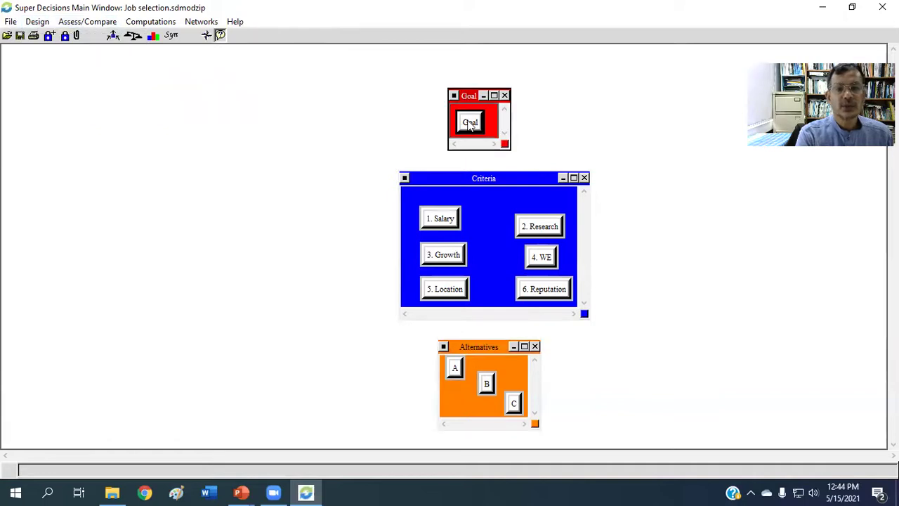
{"action": "left_click", "coordinate": [37, 22]}
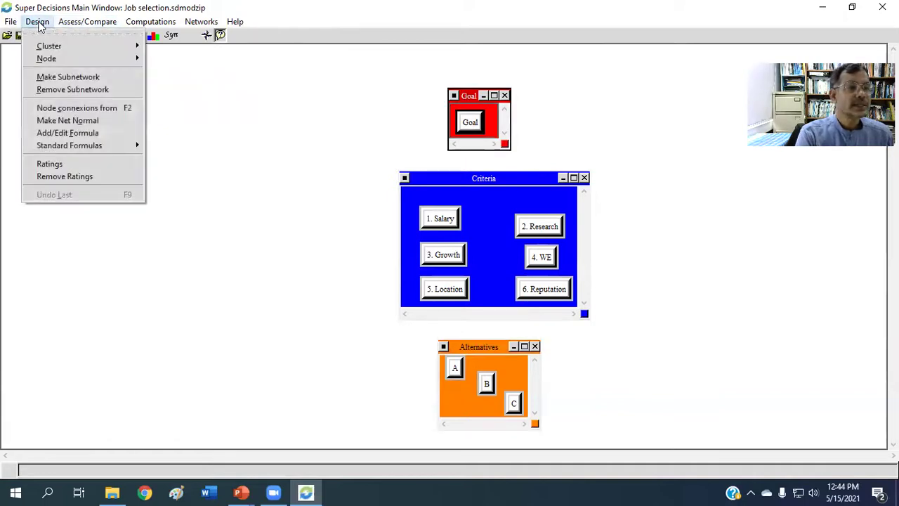
{"action": "left_click", "coordinate": [90, 109]}
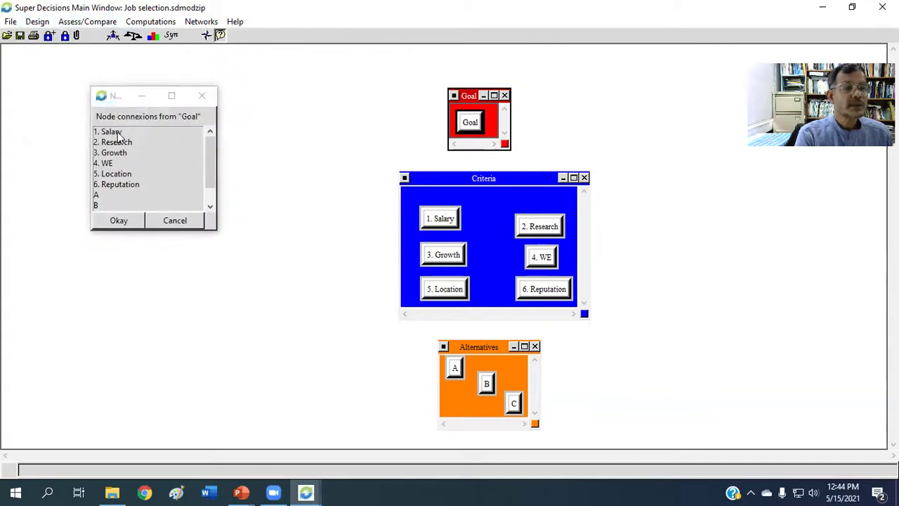
{"action": "left_click", "coordinate": [117, 132]}
{"action": "left_click", "coordinate": [125, 142]}
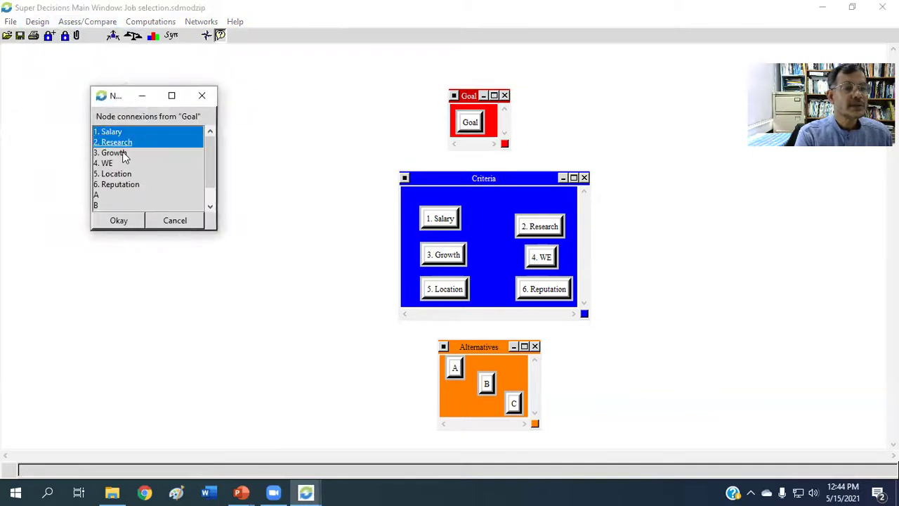
{"action": "left_click", "coordinate": [124, 153]}
{"action": "left_click", "coordinate": [109, 164]}
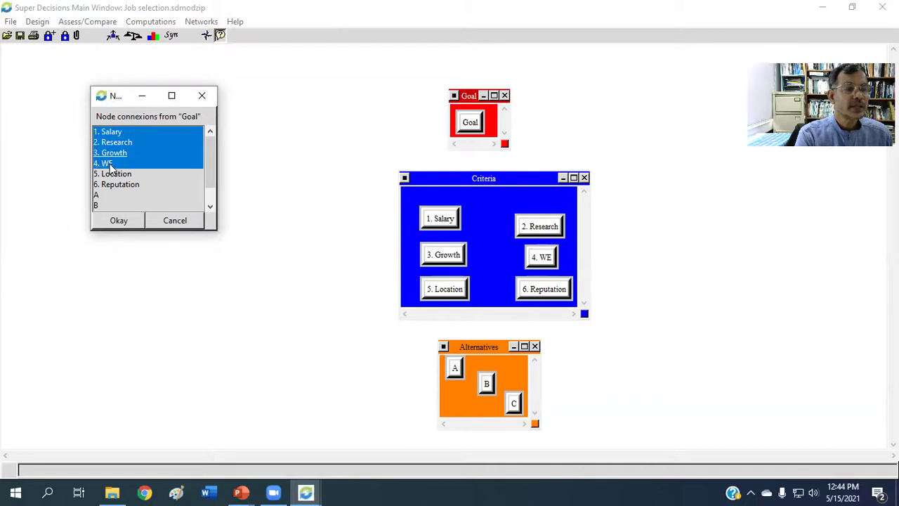
{"action": "left_click", "coordinate": [128, 174]}
{"action": "left_click", "coordinate": [134, 187]}
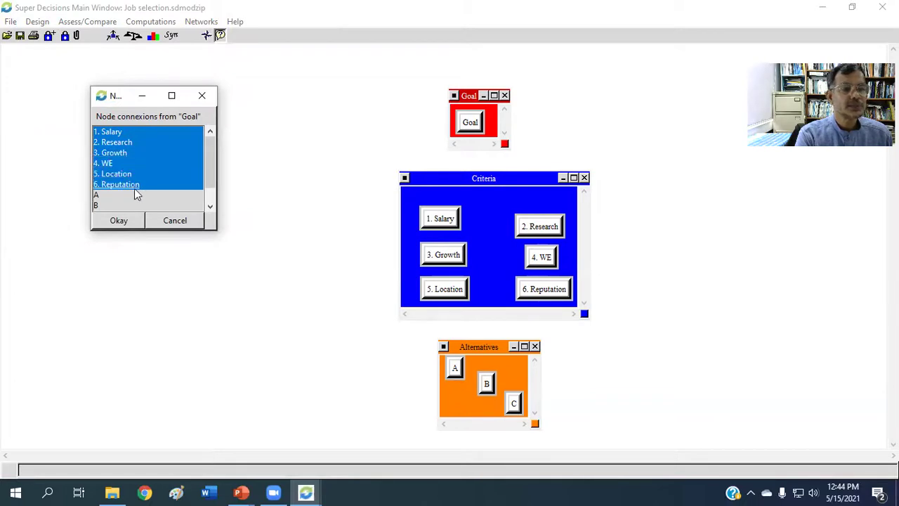
{"action": "left_click", "coordinate": [118, 220]}
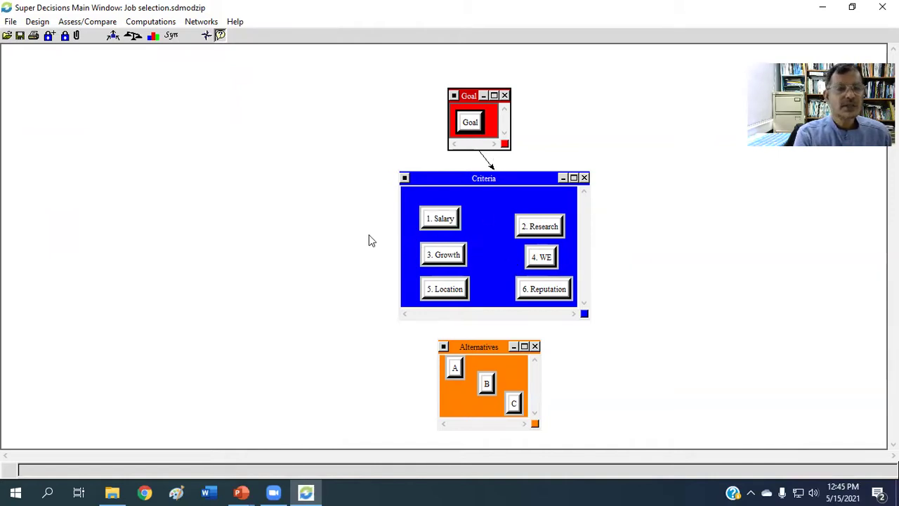
Turn on the connection display and check which nodes the Goal node links to
{"action": "left_click", "coordinate": [206, 36]}
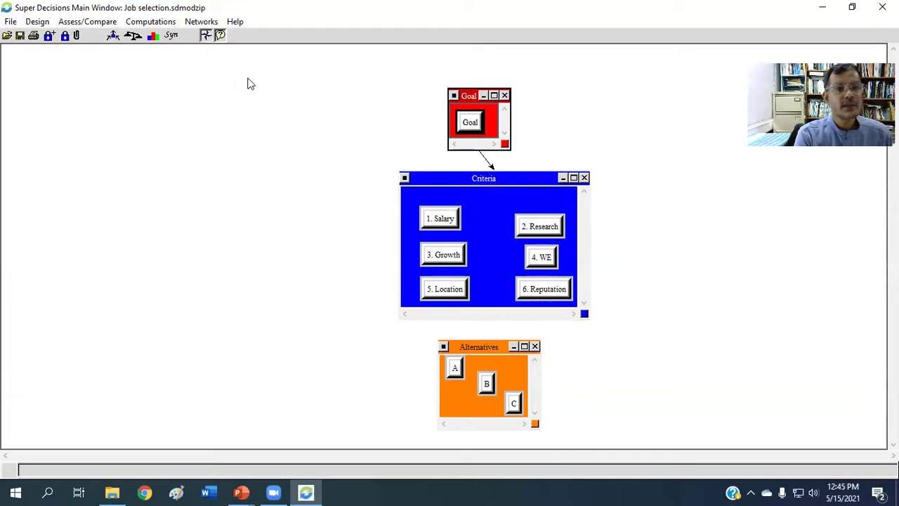
{"action": "mouse_move", "coordinate": [461, 133]}
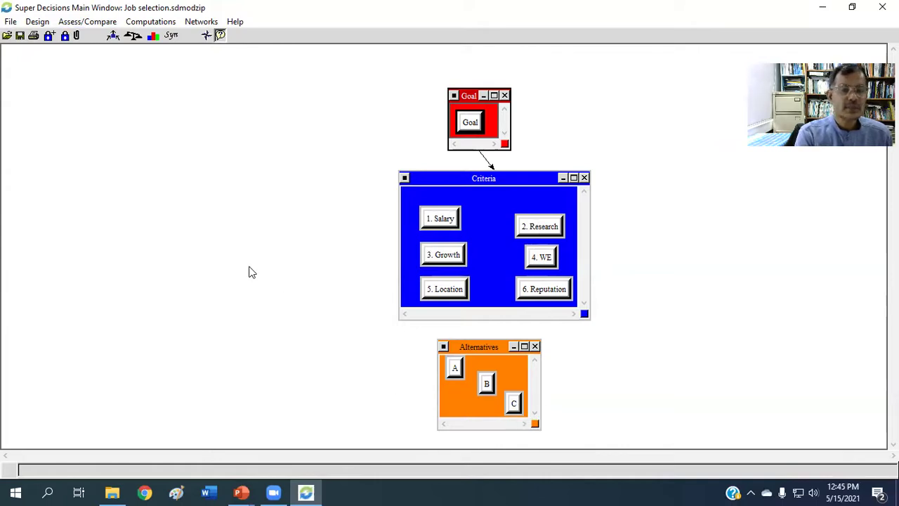
Connect the "1. Salary" node to the alternatives A, B and C
{"action": "left_click", "coordinate": [448, 221]}
{"action": "left_click", "coordinate": [37, 22]}
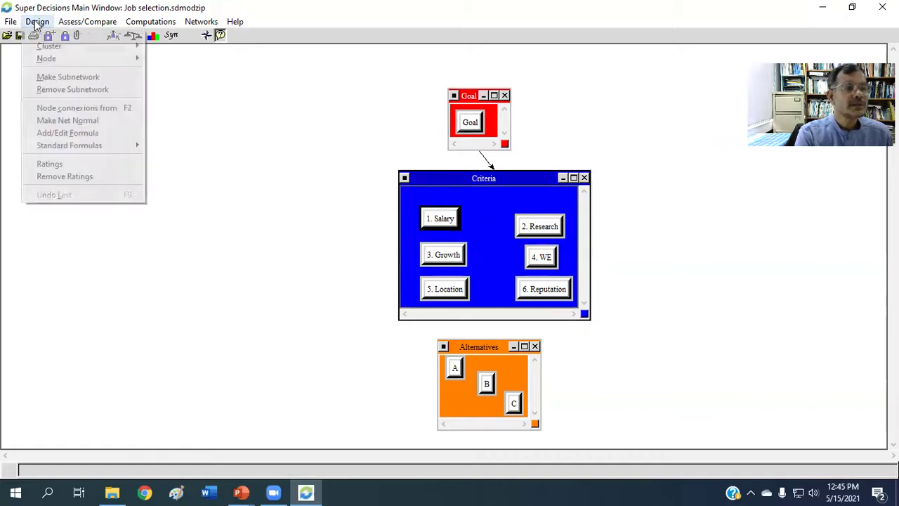
{"action": "left_click", "coordinate": [84, 109]}
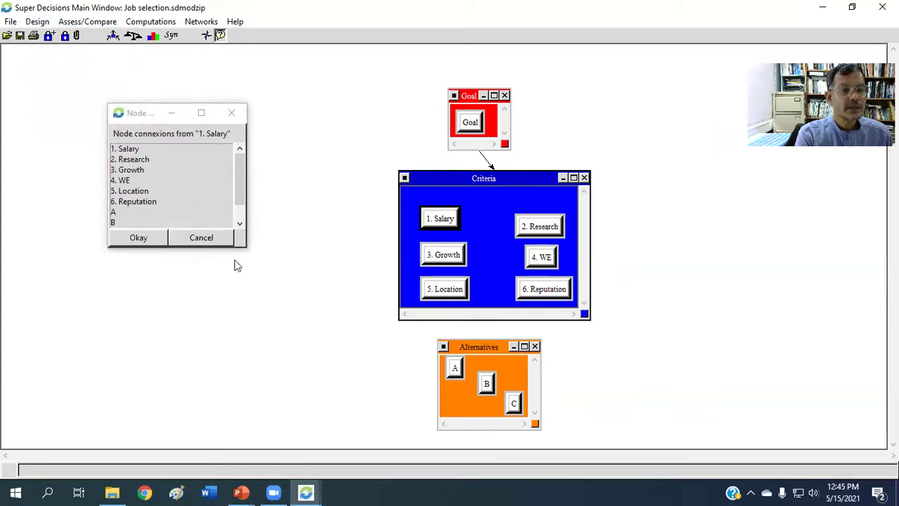
{"action": "scroll", "coordinate": [243, 204], "scroll_direction": "down", "scroll_amount": 1}
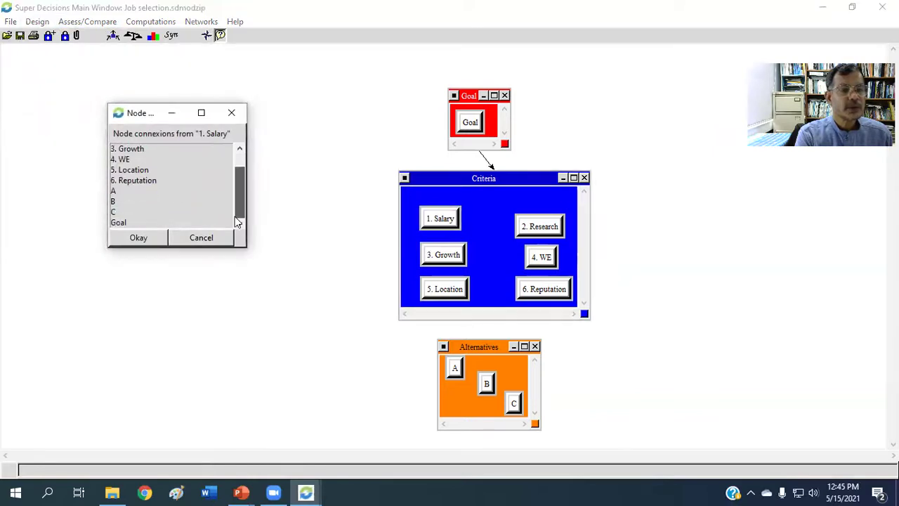
{"action": "left_click", "coordinate": [114, 191]}
{"action": "left_click", "coordinate": [113, 201]}
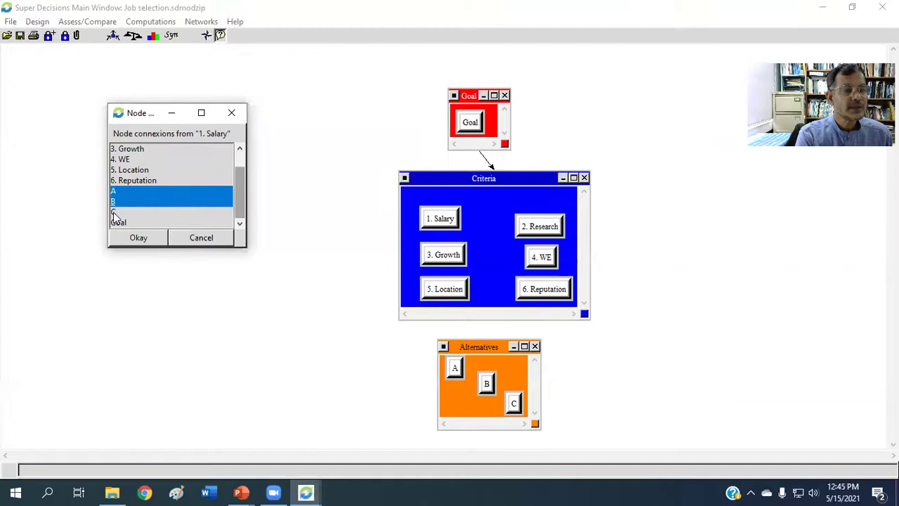
{"action": "left_click", "coordinate": [114, 213]}
{"action": "left_click", "coordinate": [144, 241]}
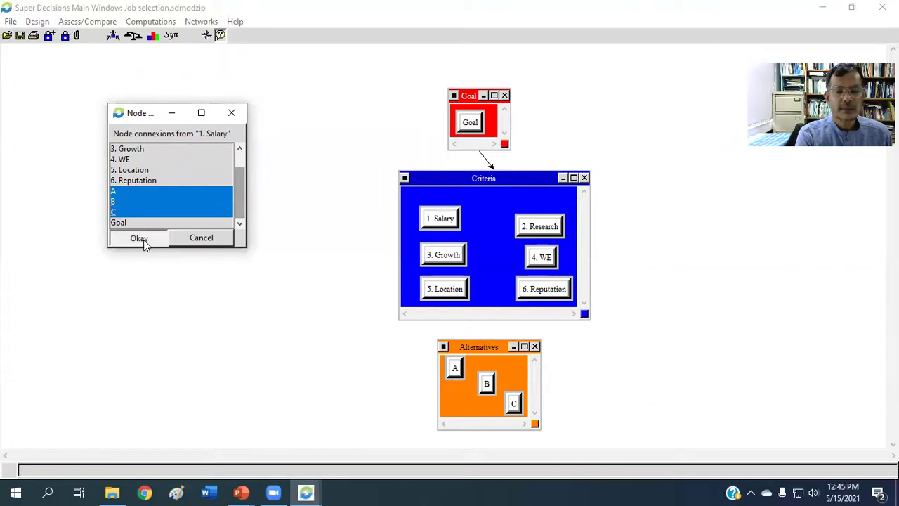
Connect the "2. Research" node to the alternatives A, B and C
{"action": "left_click", "coordinate": [540, 226]}
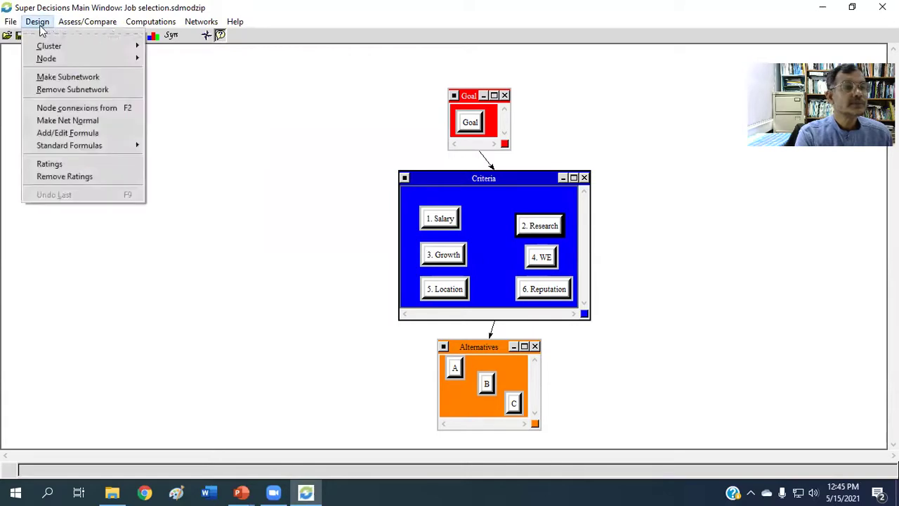
{"action": "left_click", "coordinate": [84, 107]}
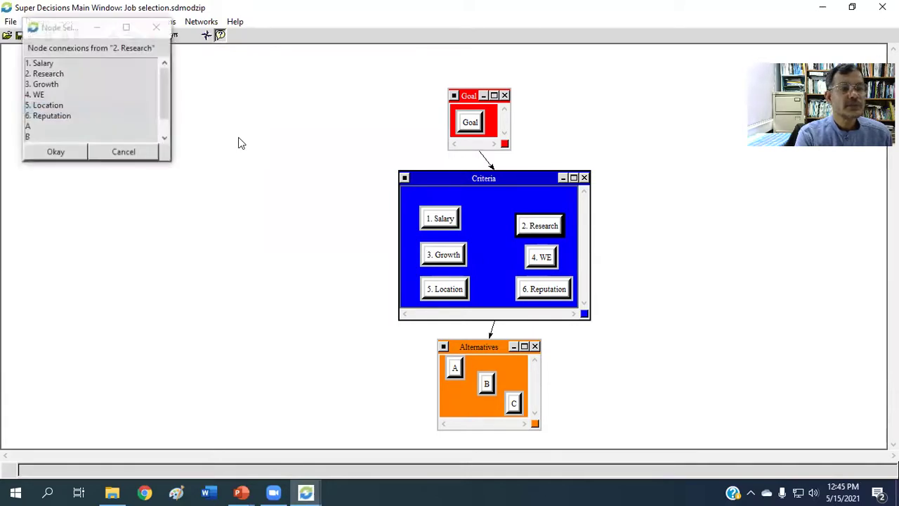
{"action": "left_click", "coordinate": [167, 124]}
{"action": "left_click", "coordinate": [28, 107]}
{"action": "left_click", "coordinate": [31, 116]}
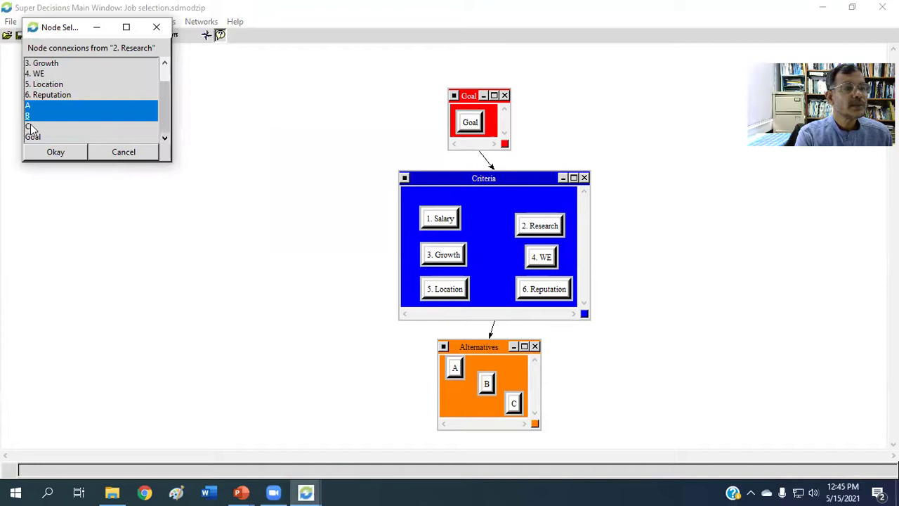
{"action": "left_click", "coordinate": [30, 126]}
{"action": "left_click", "coordinate": [67, 153]}
Connect the "3. Growth" node to the alternatives A, B and C
{"action": "left_click", "coordinate": [443, 257]}
{"action": "left_click", "coordinate": [37, 21]}
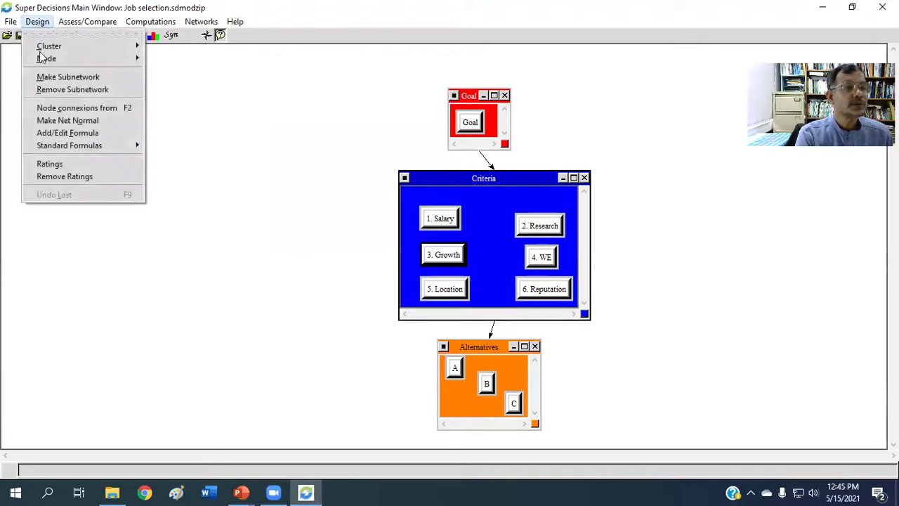
{"action": "left_click", "coordinate": [107, 107]}
{"action": "left_click_drag", "start_coordinate": [179, 108], "coordinate": [178, 122]}
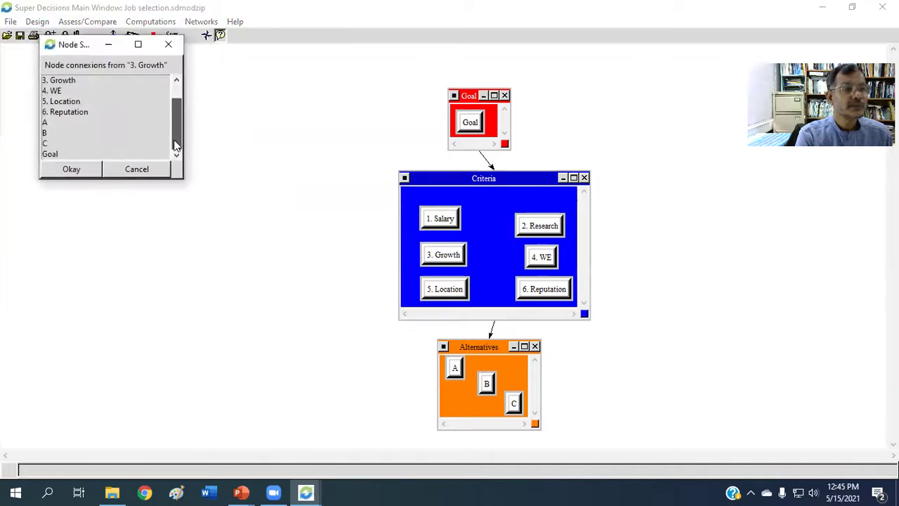
{"action": "left_click", "coordinate": [46, 123]}
{"action": "left_click", "coordinate": [49, 134]}
{"action": "left_click", "coordinate": [48, 143]}
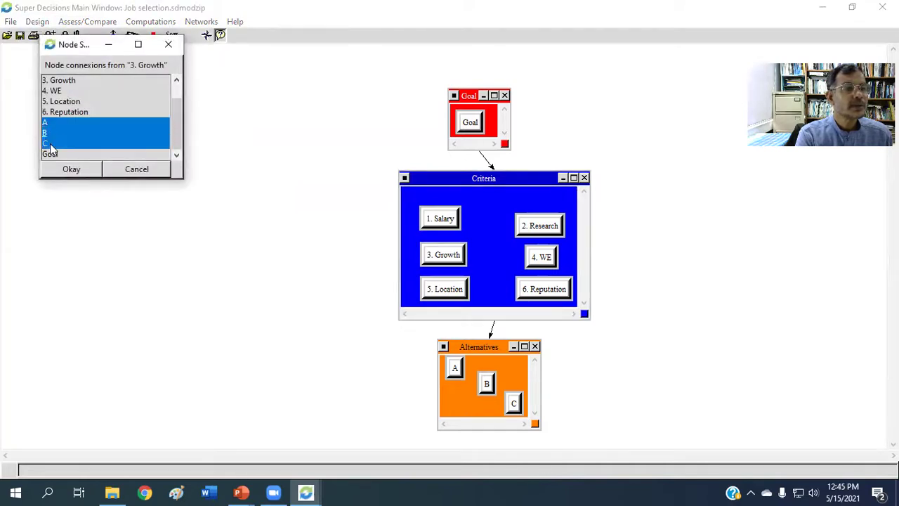
{"action": "left_click", "coordinate": [73, 168]}
Connect the "4. WE" node to the alternatives A, B and C
{"action": "left_click", "coordinate": [545, 261]}
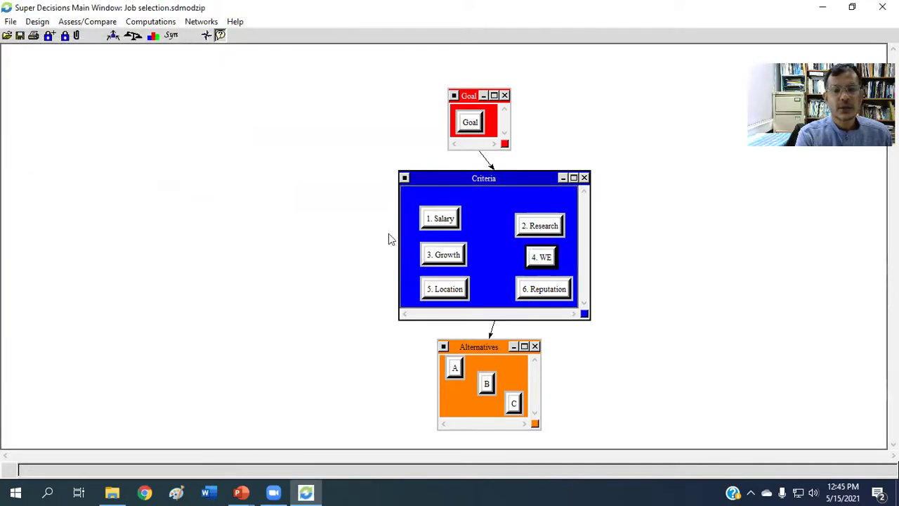
{"action": "left_click", "coordinate": [37, 21]}
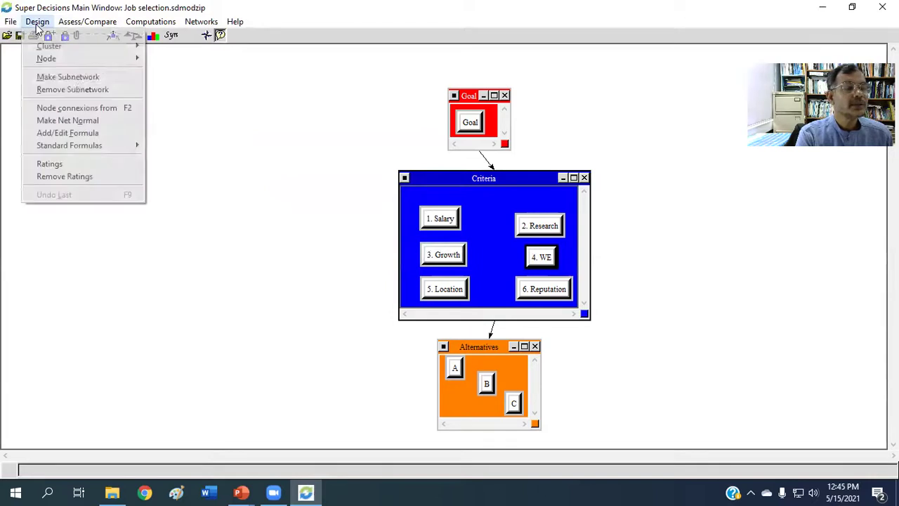
{"action": "left_click", "coordinate": [79, 107]}
{"action": "left_click_drag", "start_coordinate": [177, 122], "coordinate": [175, 160]}
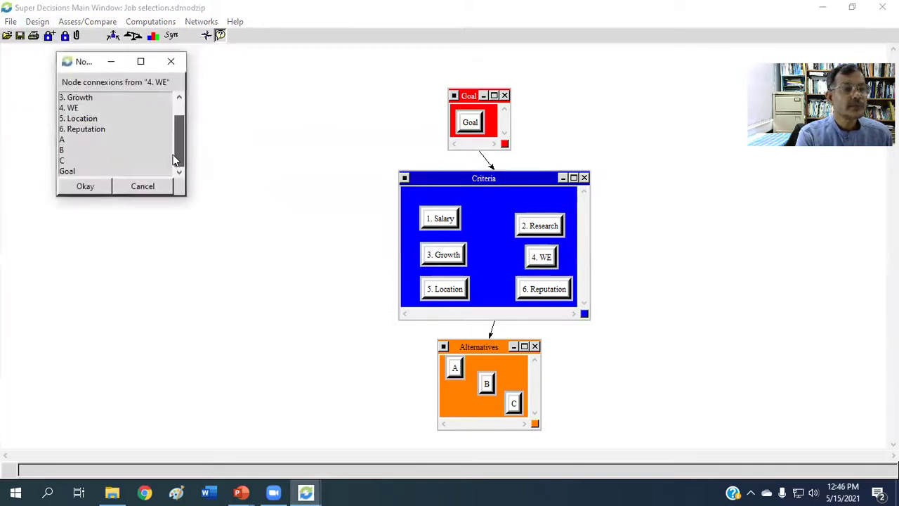
{"action": "left_click", "coordinate": [72, 141]}
{"action": "left_click", "coordinate": [72, 150]}
{"action": "left_click", "coordinate": [72, 161]}
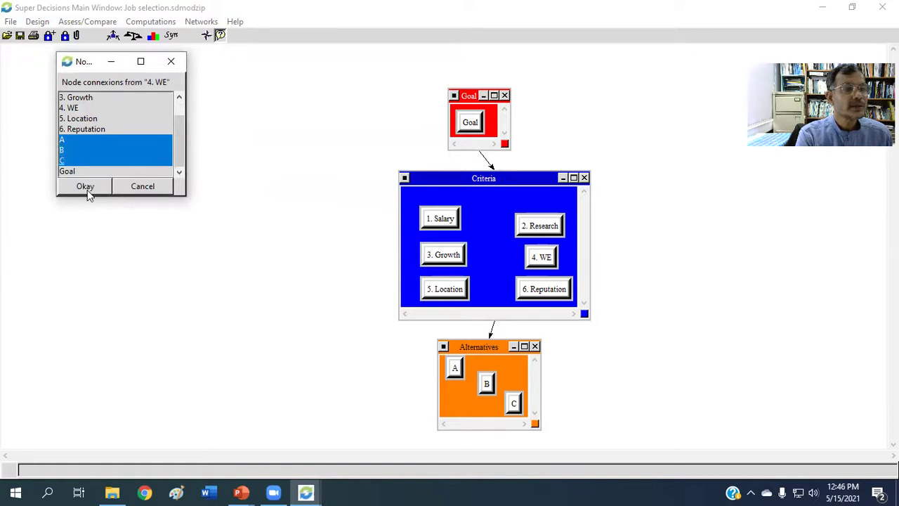
{"action": "left_click", "coordinate": [85, 187]}
Connect the "5. Location" node to the alternatives A, B and C
{"action": "left_click", "coordinate": [438, 291]}
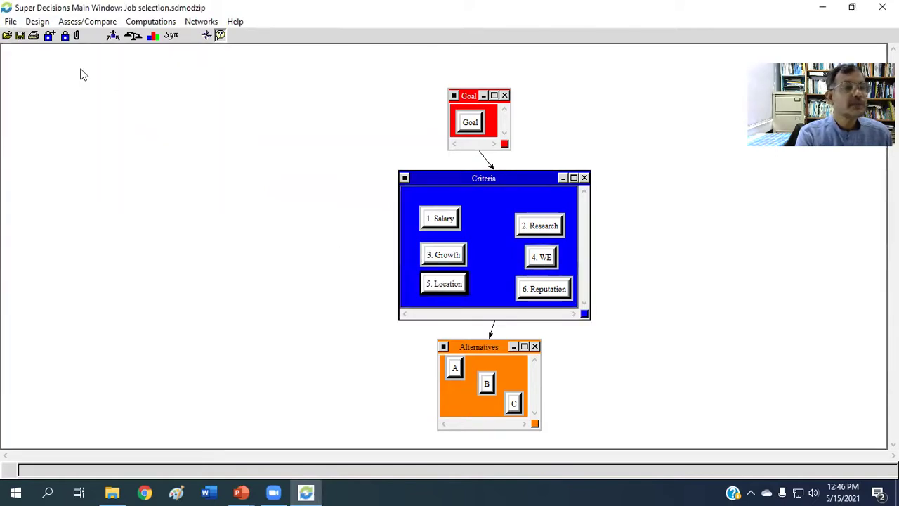
{"action": "left_click", "coordinate": [37, 21]}
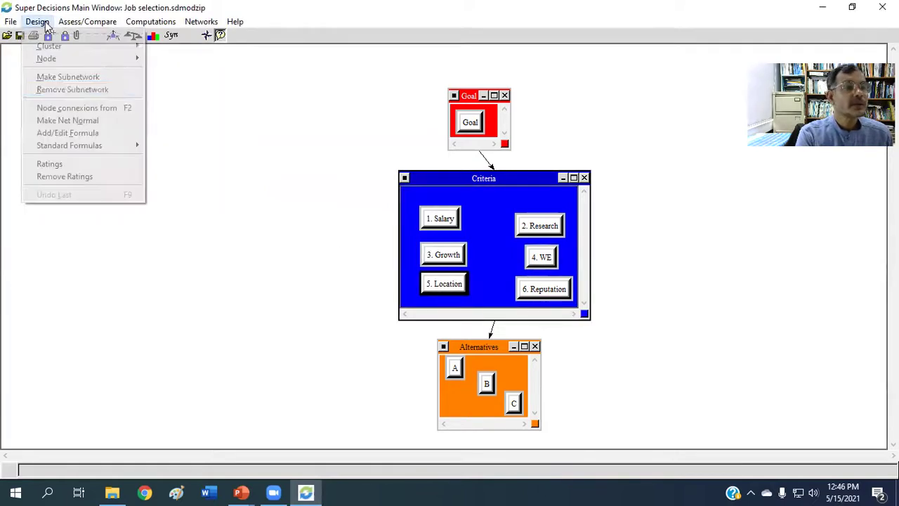
{"action": "left_click", "coordinate": [81, 110]}
{"action": "scroll", "coordinate": [204, 172], "scroll_direction": "down", "scroll_amount": 1}
{"action": "left_click", "coordinate": [81, 158]}
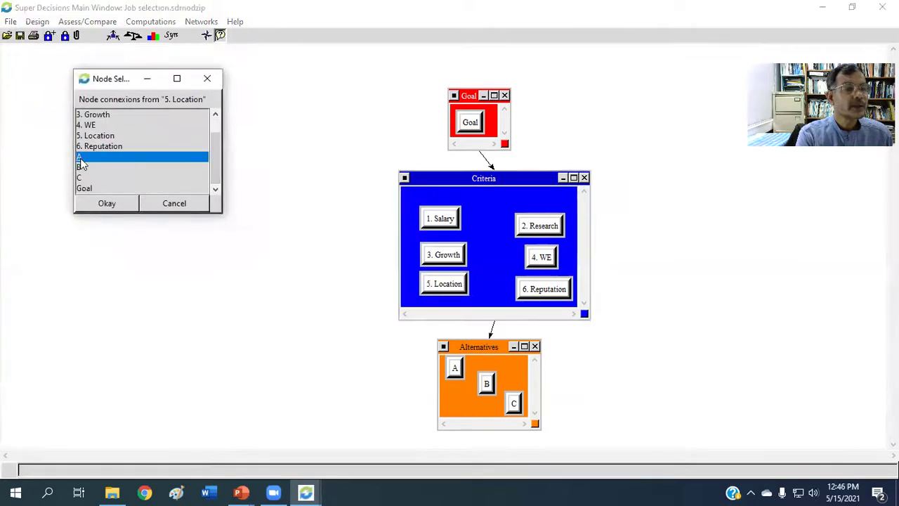
{"action": "left_click", "coordinate": [81, 166]}
{"action": "left_click", "coordinate": [81, 177]}
{"action": "left_click", "coordinate": [106, 204]}
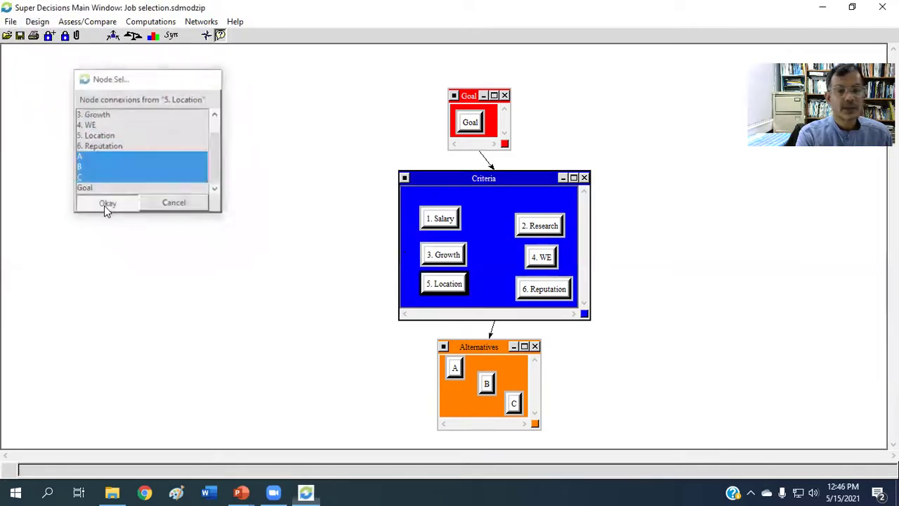
Connect the "6. Reputation" node to the alternatives A, B and C
{"action": "left_click", "coordinate": [541, 292]}
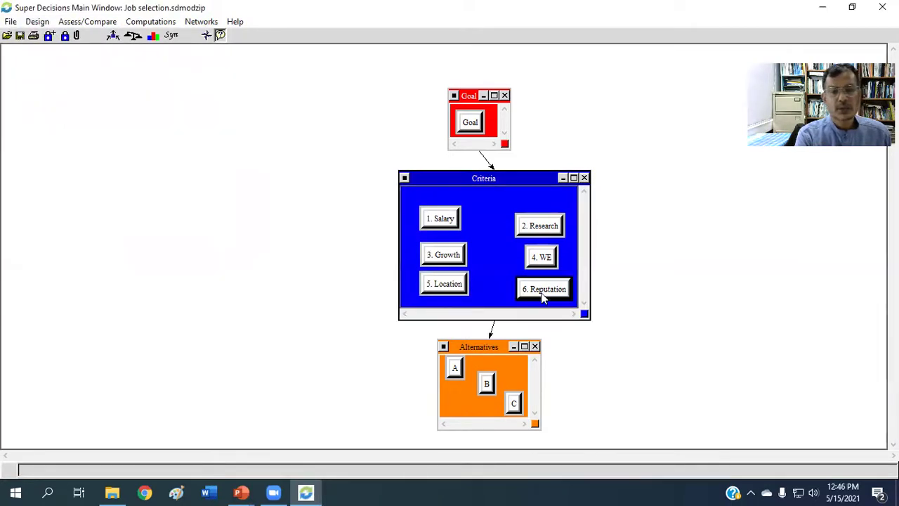
{"action": "left_click", "coordinate": [46, 25]}
{"action": "left_click", "coordinate": [77, 109]}
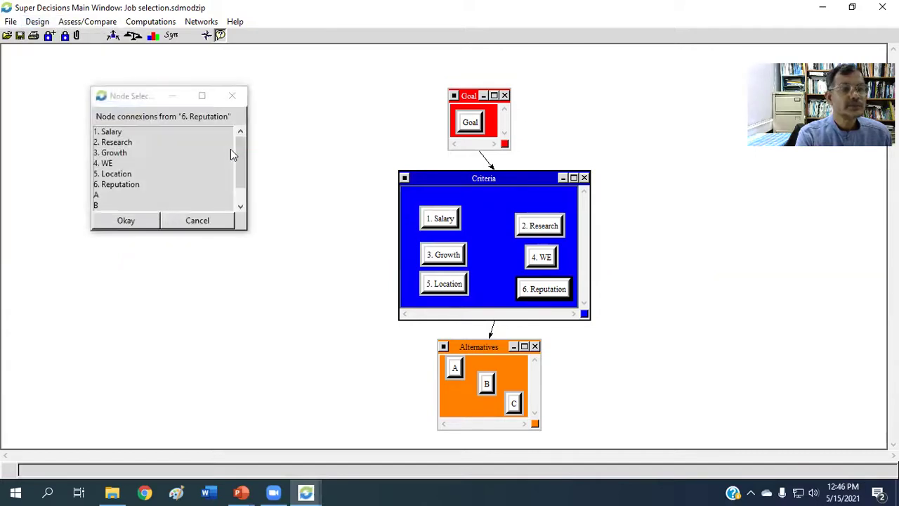
{"action": "scroll", "coordinate": [238, 158], "scroll_direction": "down", "scroll_amount": 2}
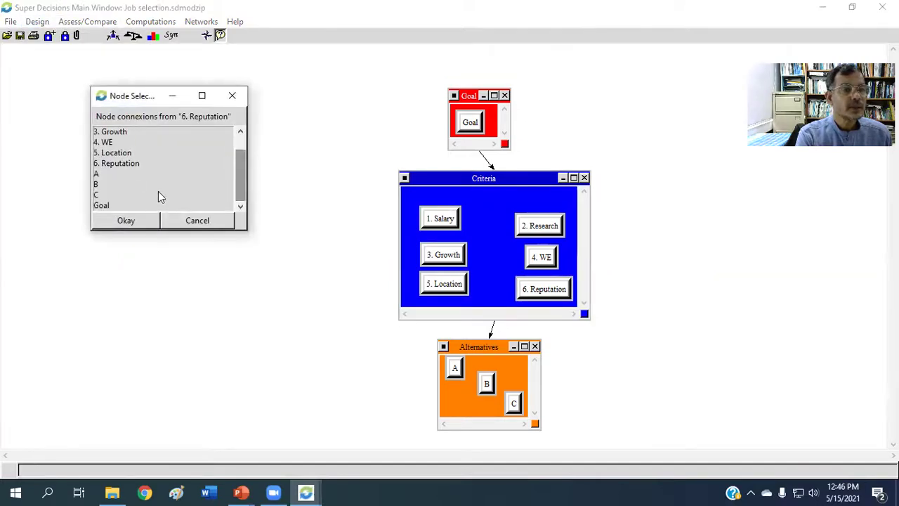
{"action": "left_click", "coordinate": [96, 174]}
{"action": "left_click", "coordinate": [96, 184]}
{"action": "left_click", "coordinate": [97, 194]}
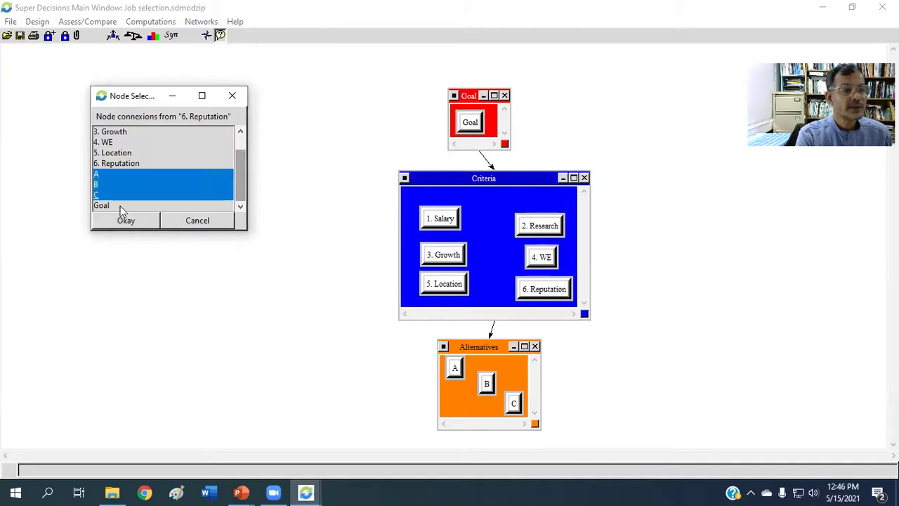
{"action": "left_click", "coordinate": [128, 221]}
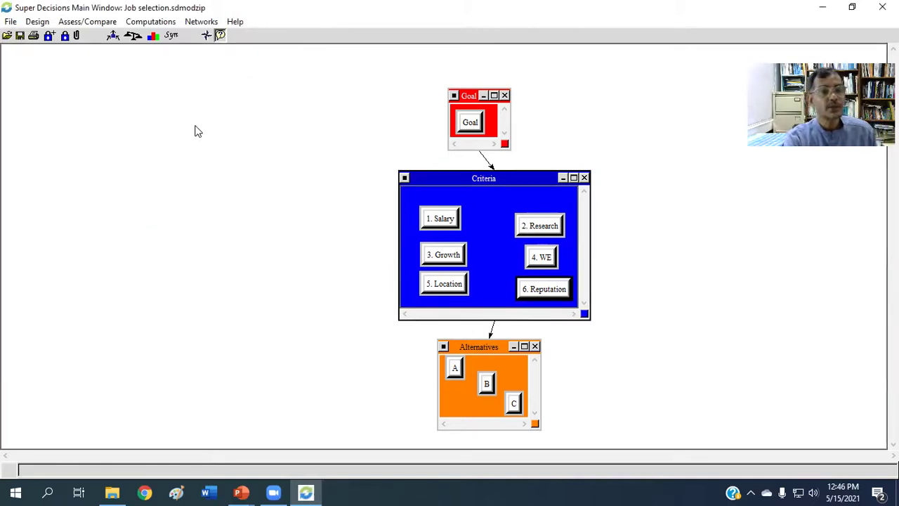
Turn on the connection display, check which nodes the criteria and the Goal node link to, and turn the display off again
{"action": "left_click", "coordinate": [206, 36]}
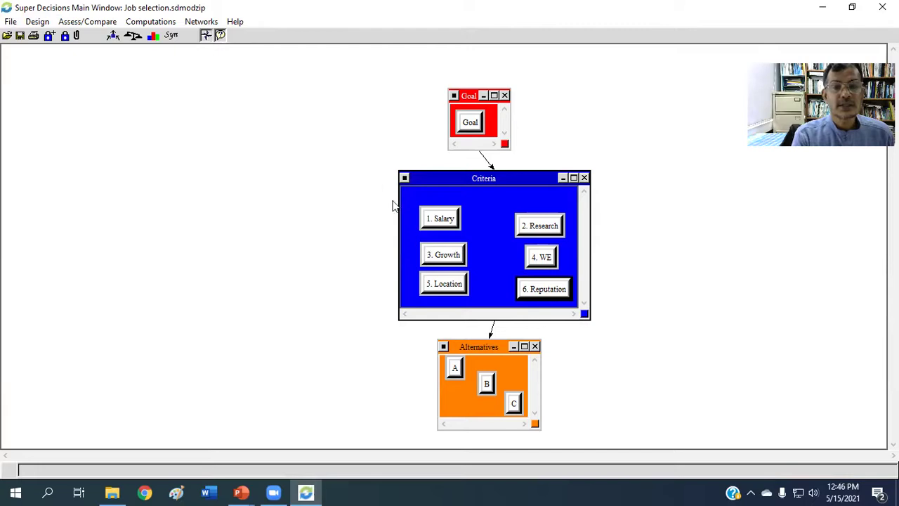
{"action": "mouse_move", "coordinate": [442, 214]}
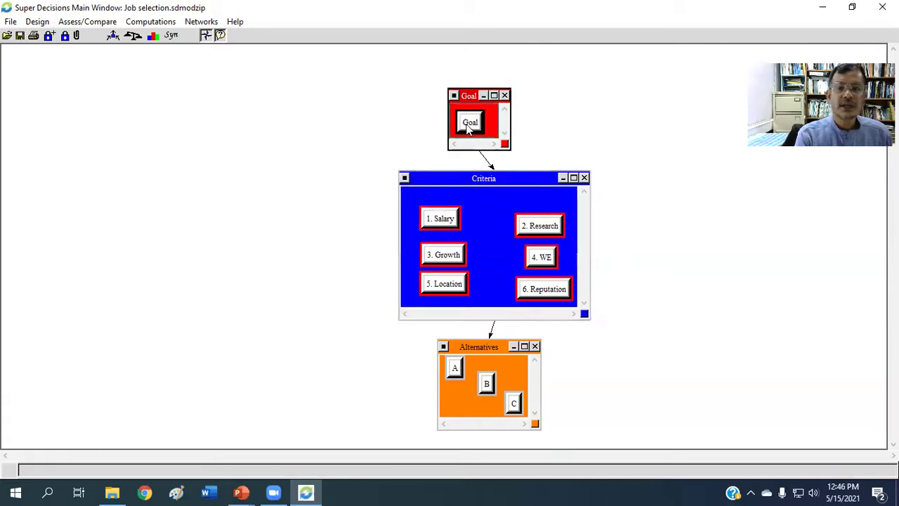
{"action": "left_click", "coordinate": [206, 35]}
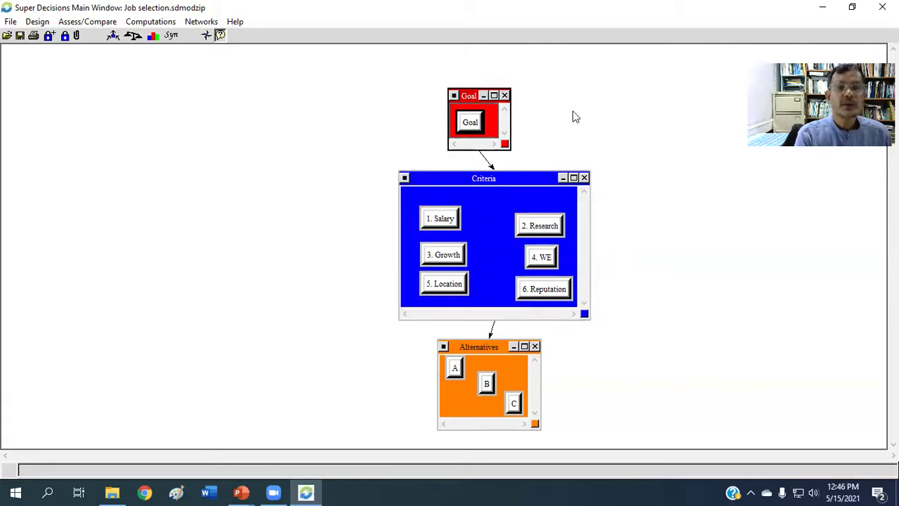
Open the pairwise comparisons and rate Salary equal (1) to Research, Growth and Location, 4 over WE, and Reputation 2 over Salary
{"action": "left_click", "coordinate": [86, 24]}
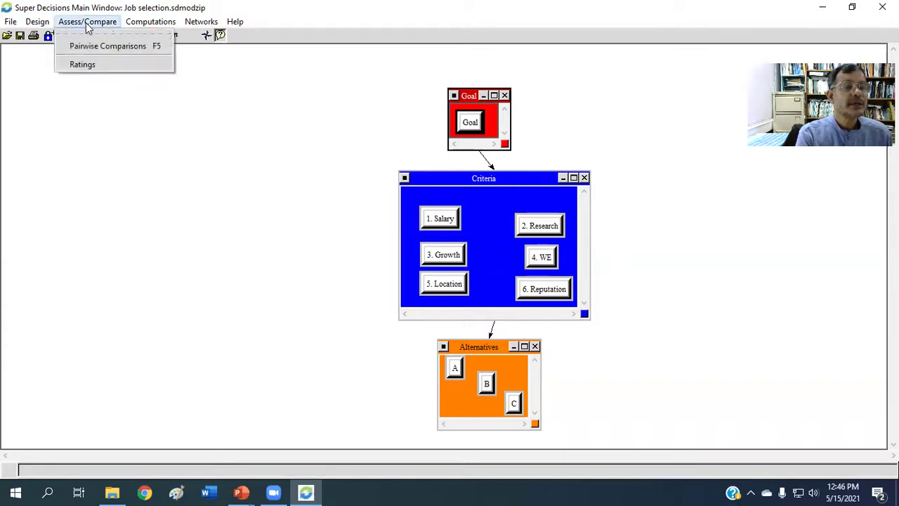
{"action": "left_click", "coordinate": [116, 48]}
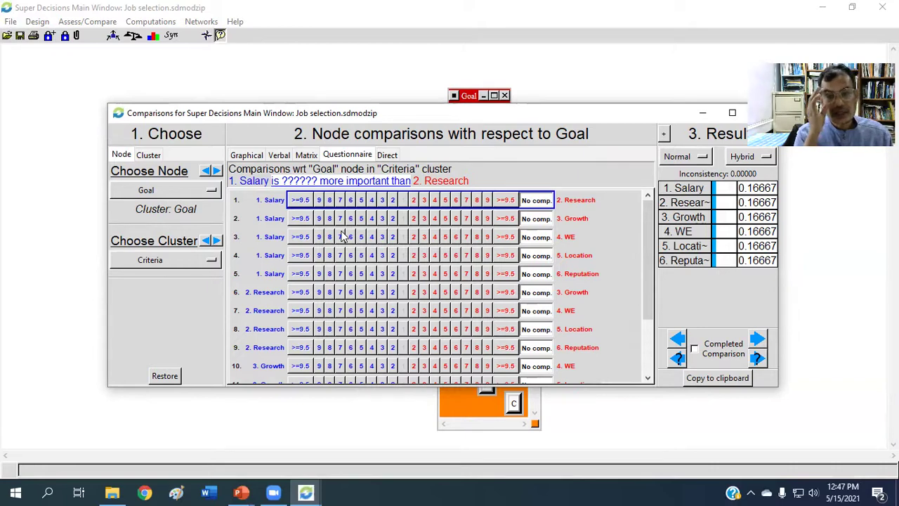
{"action": "left_click", "coordinate": [403, 201]}
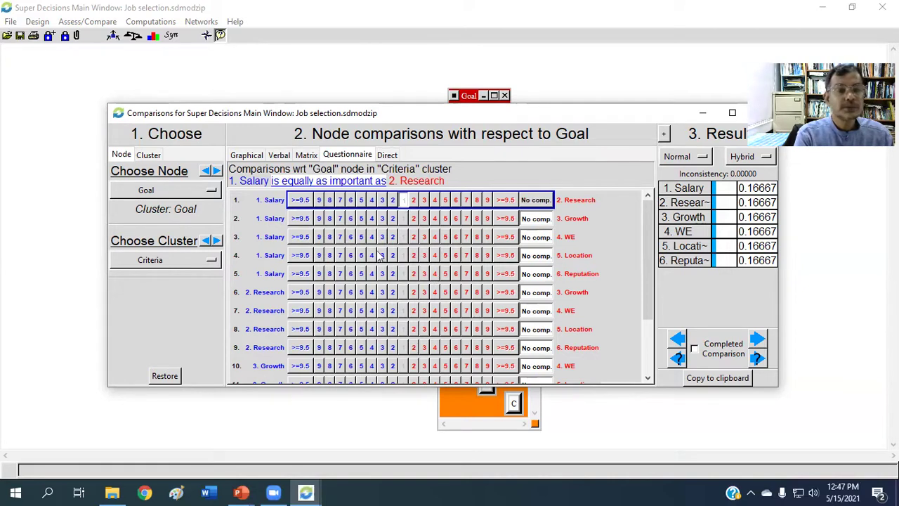
{"action": "left_click", "coordinate": [404, 221]}
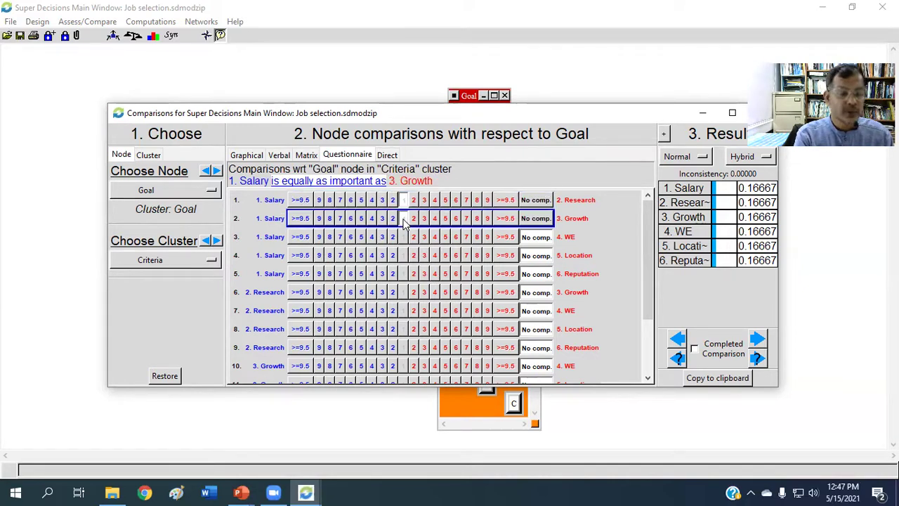
{"action": "left_click", "coordinate": [373, 238]}
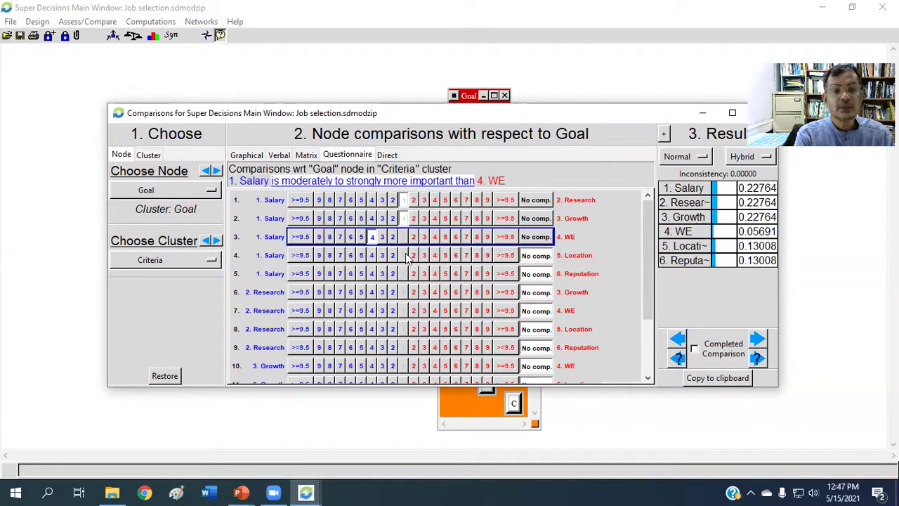
{"action": "left_click", "coordinate": [404, 256]}
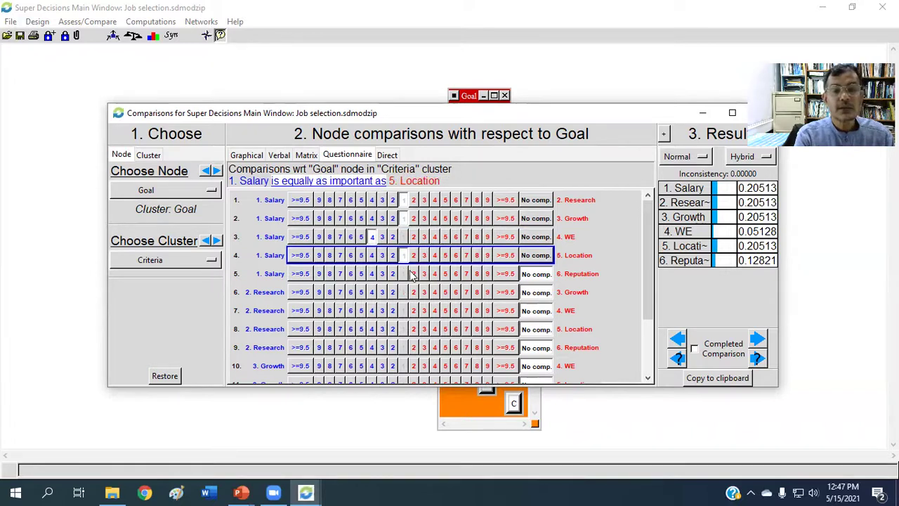
{"action": "left_click", "coordinate": [414, 274]}
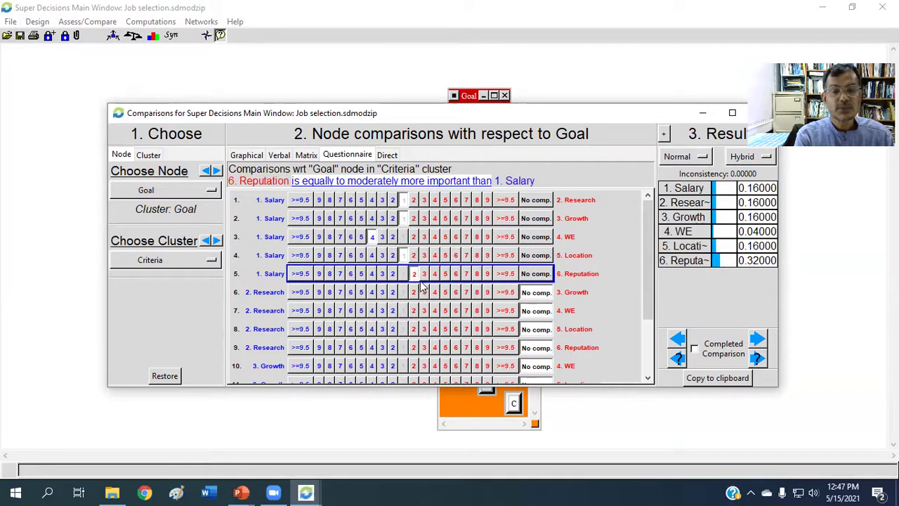
Rate Research 2 over Growth, 4 over WE and equal (1) to Location, and rate Reputation 2 over Research
{"action": "left_click_drag", "start_coordinate": [651, 275], "coordinate": [638, 316]}
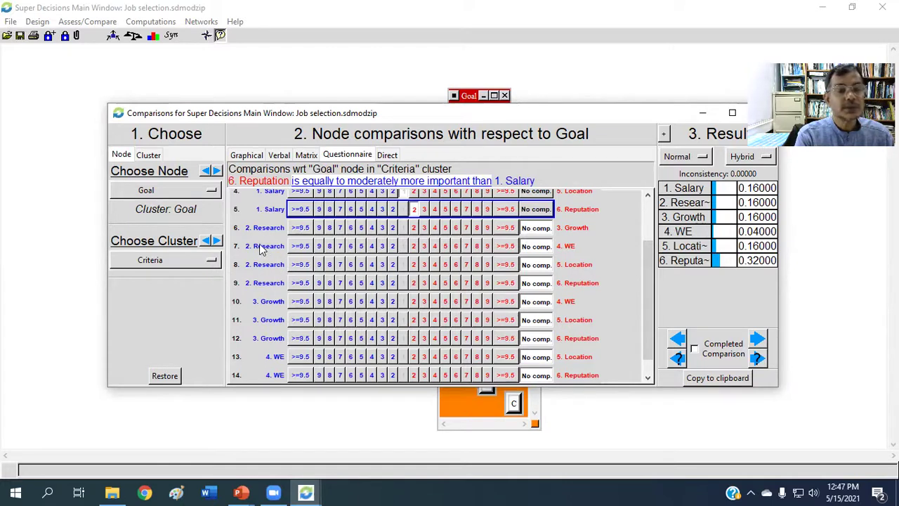
{"action": "left_click", "coordinate": [393, 227]}
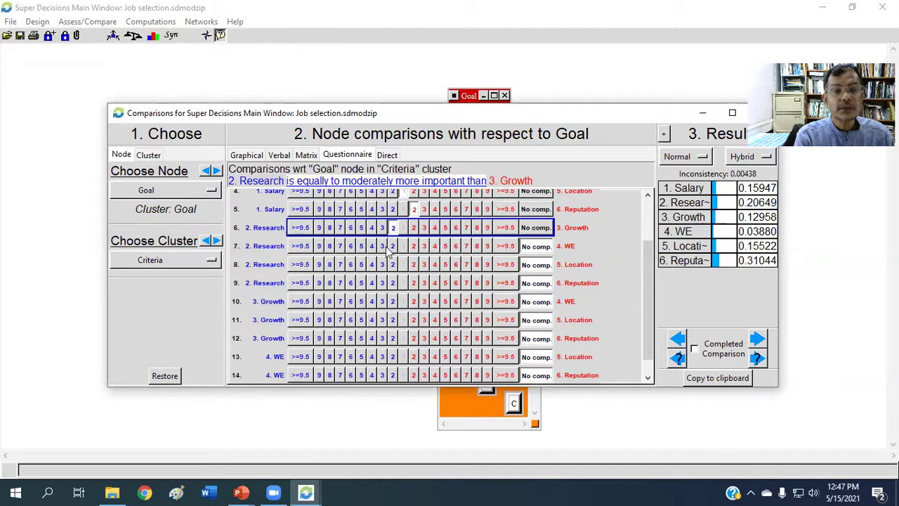
{"action": "left_click", "coordinate": [373, 247]}
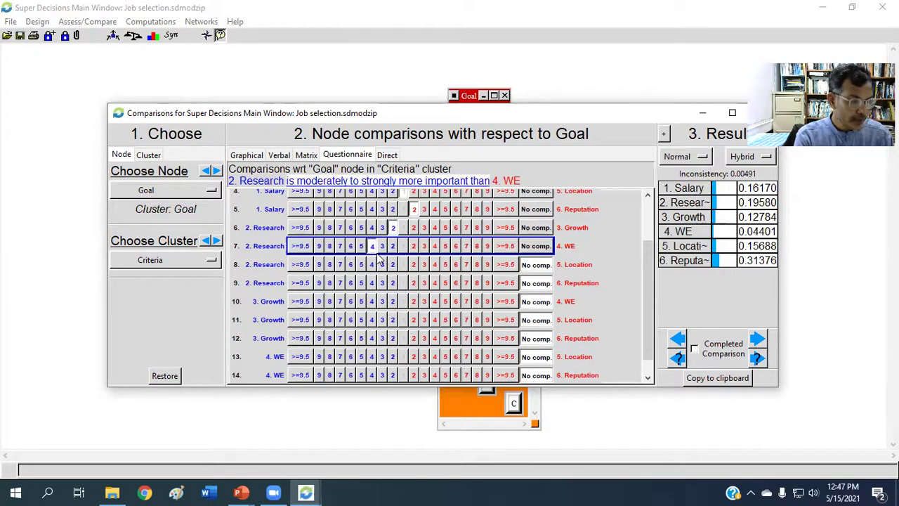
{"action": "left_click", "coordinate": [404, 267]}
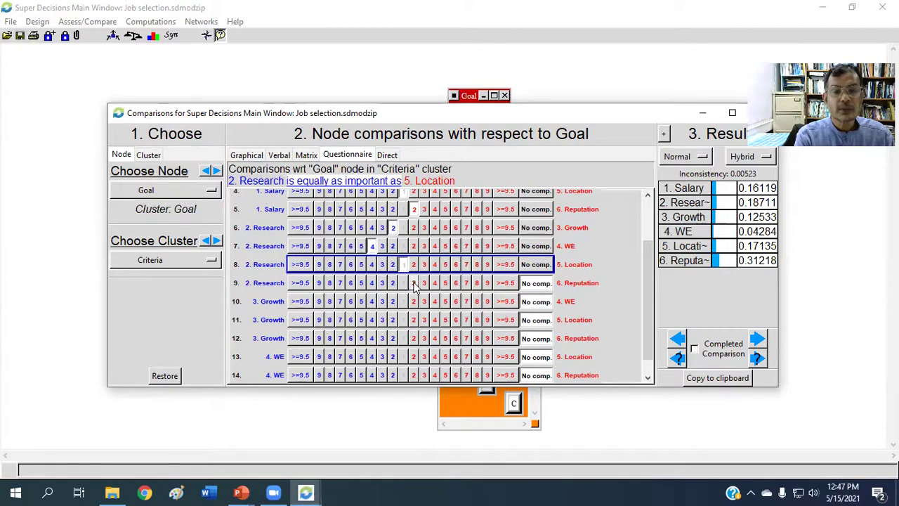
{"action": "left_click", "coordinate": [413, 283]}
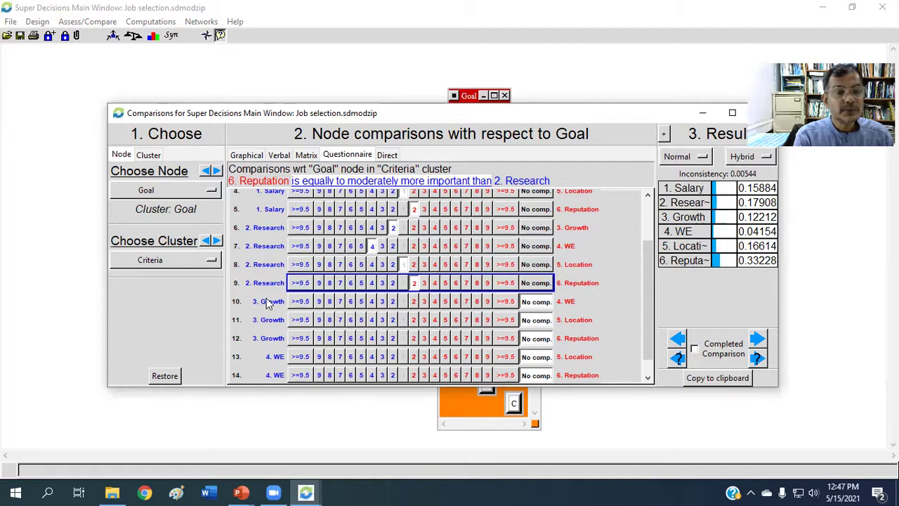
Rate Growth 5 over WE and 3 over Location, and rate Reputation 2 over Growth
{"action": "left_click", "coordinate": [362, 301]}
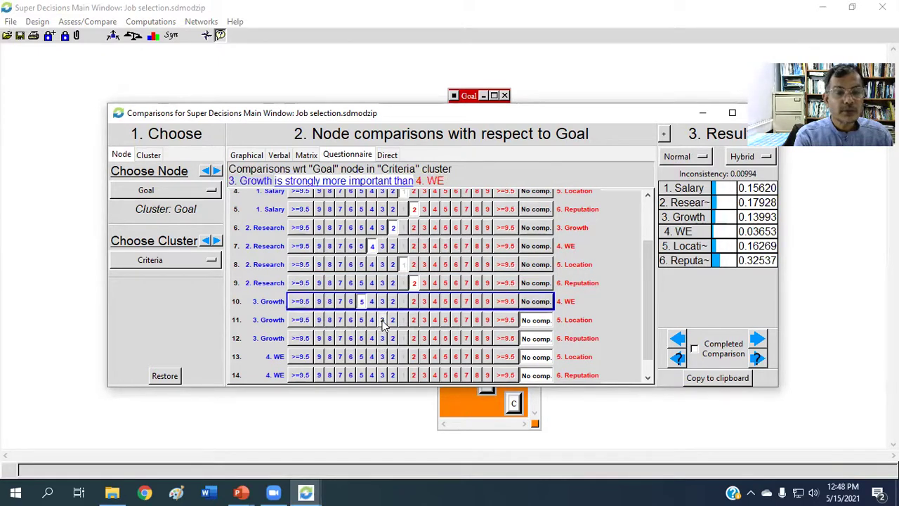
{"action": "left_click", "coordinate": [383, 321]}
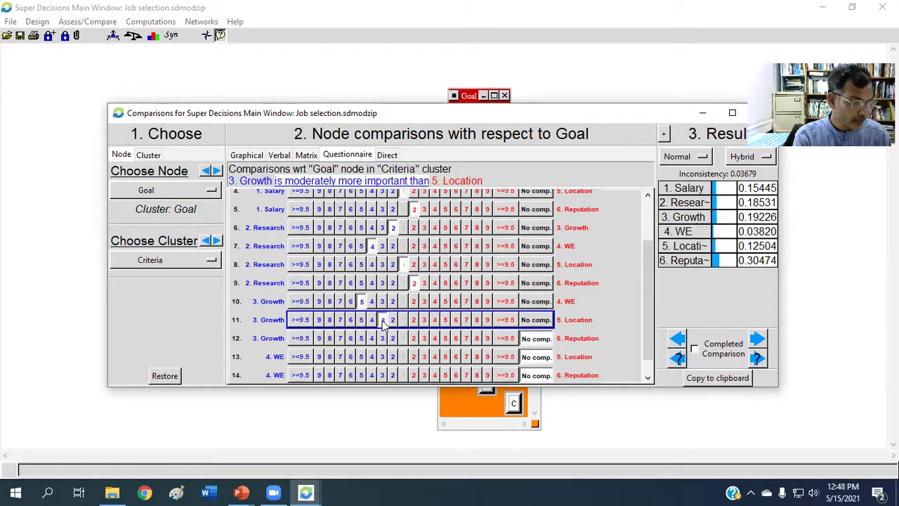
{"action": "left_click", "coordinate": [414, 338]}
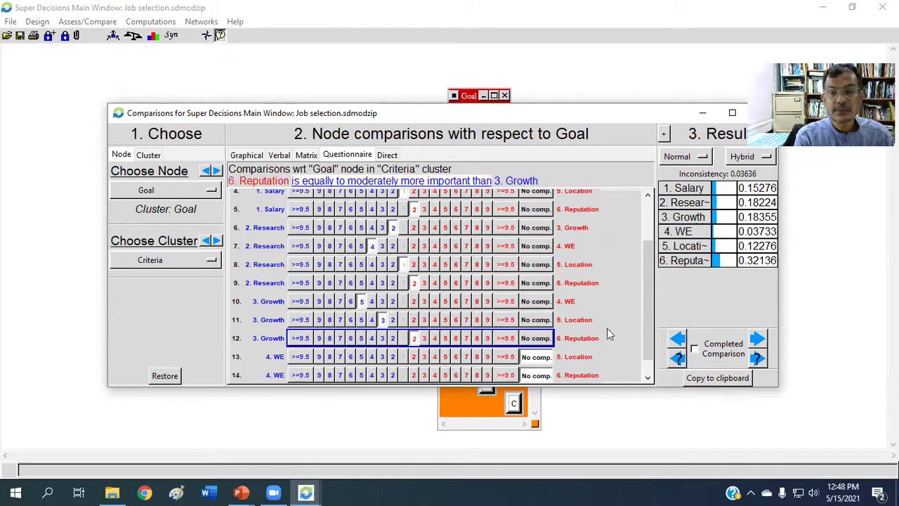
{"action": "left_click_drag", "start_coordinate": [653, 331], "coordinate": [652, 354]}
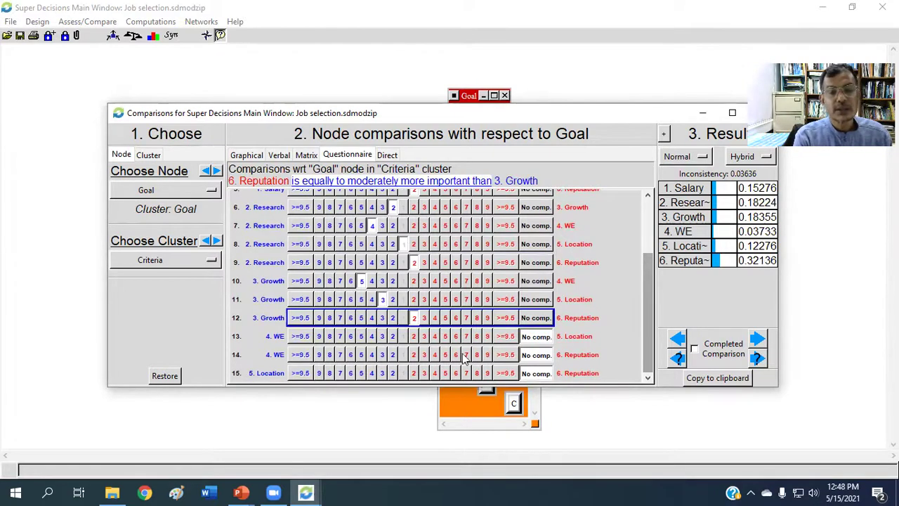
Rate Location 3 over WE and Reputation 3 over WE, and rate Location equal (1) to Reputation
{"action": "left_click", "coordinate": [425, 336]}
{"action": "left_click", "coordinate": [424, 355]}
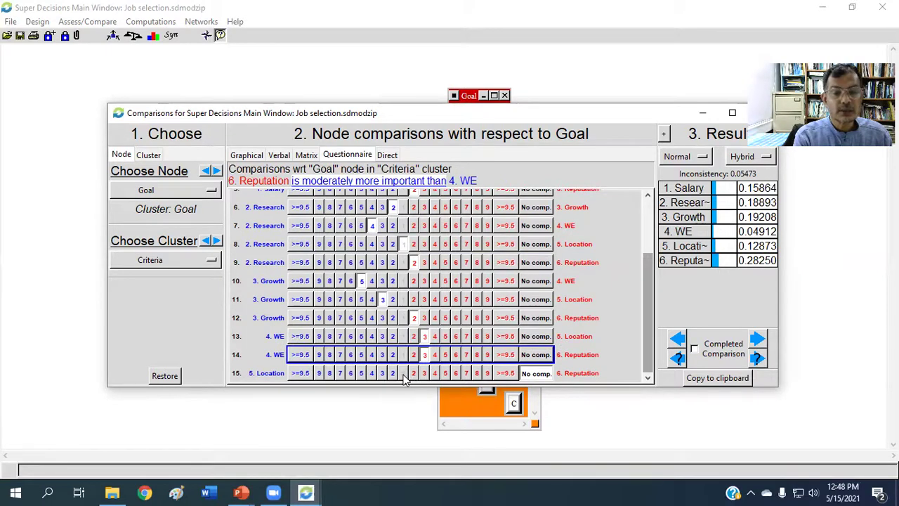
{"action": "left_click", "coordinate": [403, 374]}
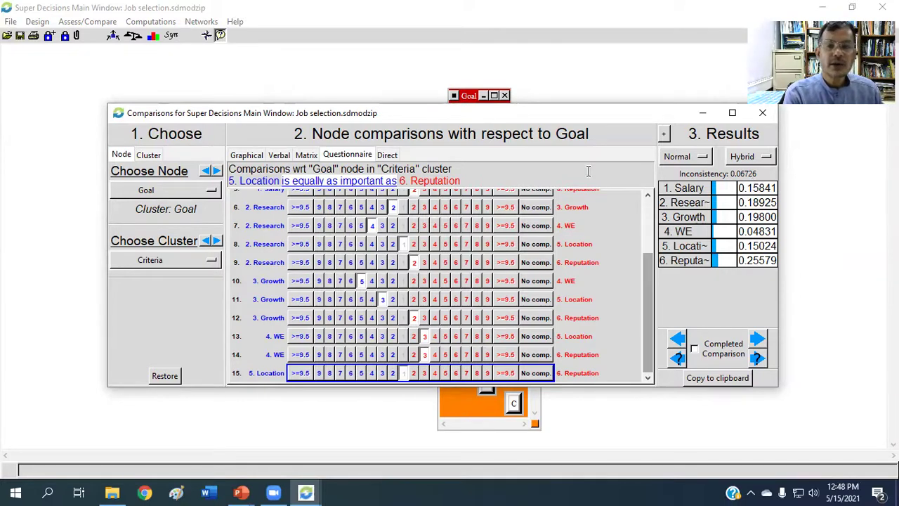
Show the criteria comparisons as a matrix, examine the inconsistency report for suggested best values, and close the report
{"action": "left_click", "coordinate": [305, 156]}
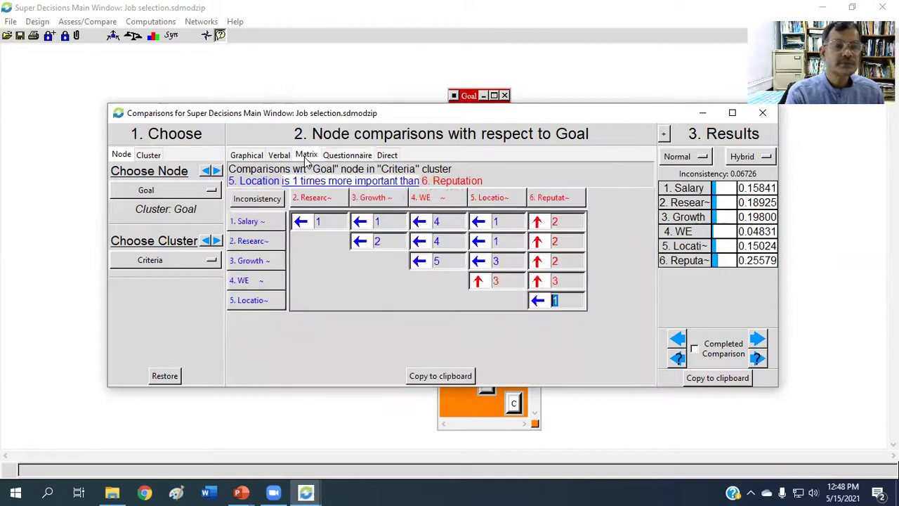
{"action": "left_click", "coordinate": [264, 200]}
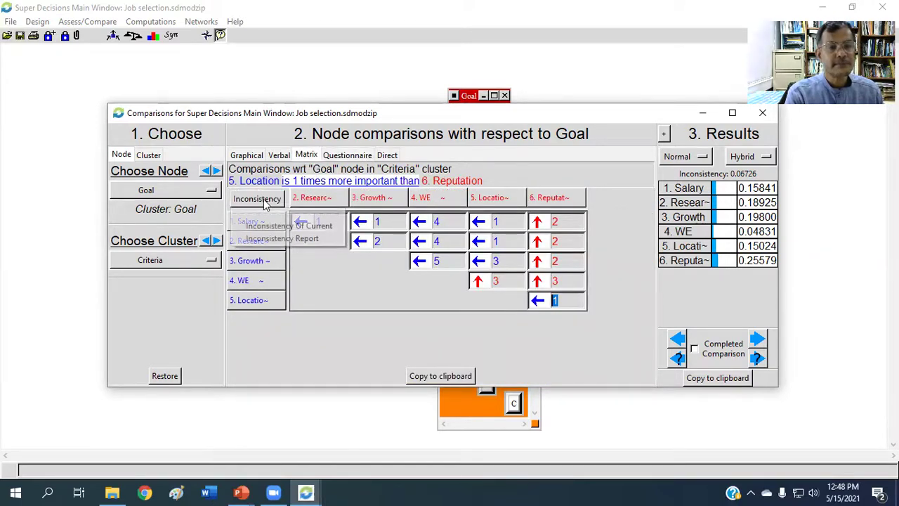
{"action": "left_click", "coordinate": [276, 239]}
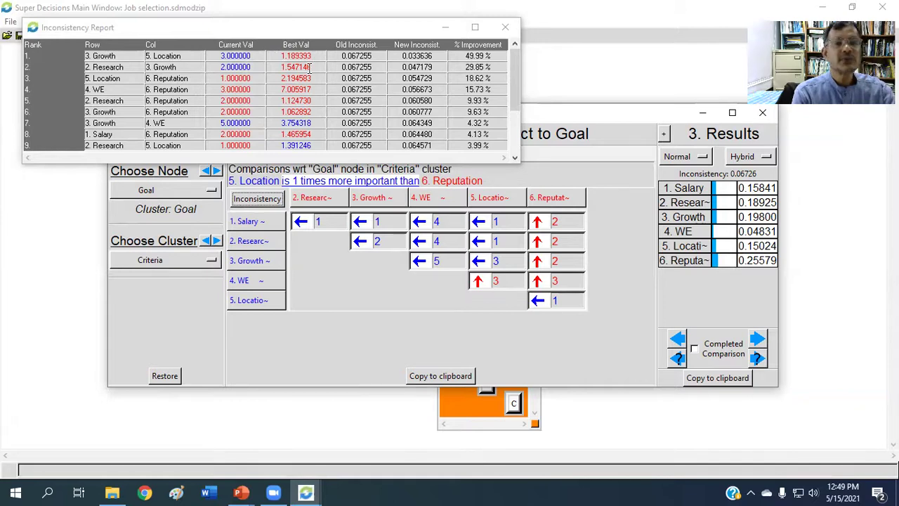
{"action": "left_click", "coordinate": [505, 28]}
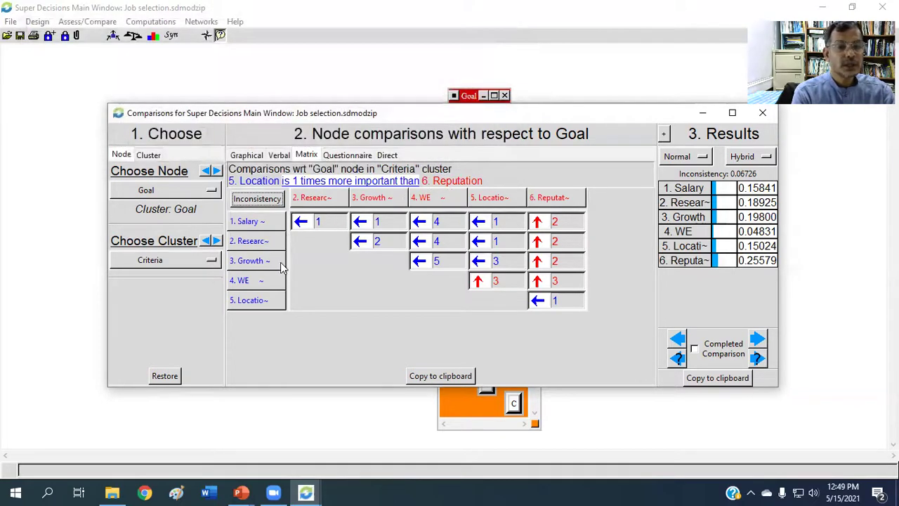
Set the Growth versus Location comparison to .847 in the criteria matrix and close the comparisons
{"action": "left_click", "coordinate": [508, 260]}
{"action": "key", "text": "BackSpace"}
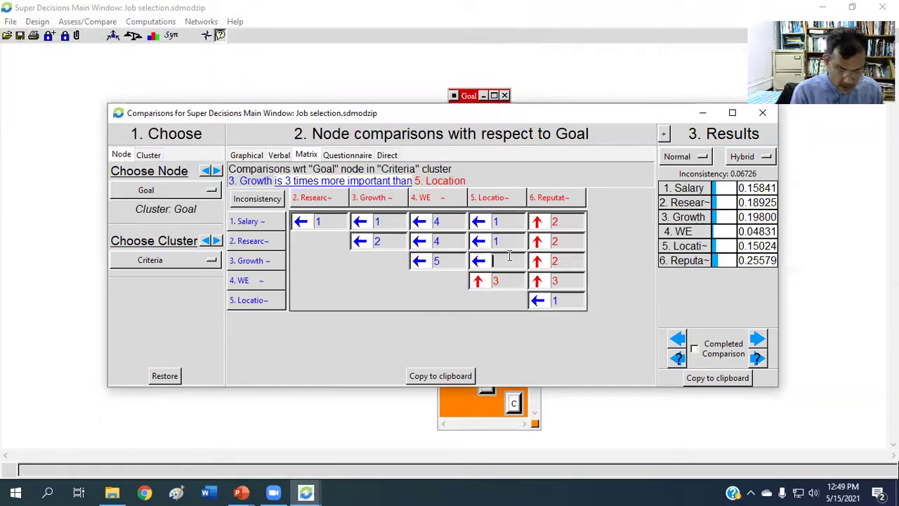
{"action": "type", "text": ".84"}
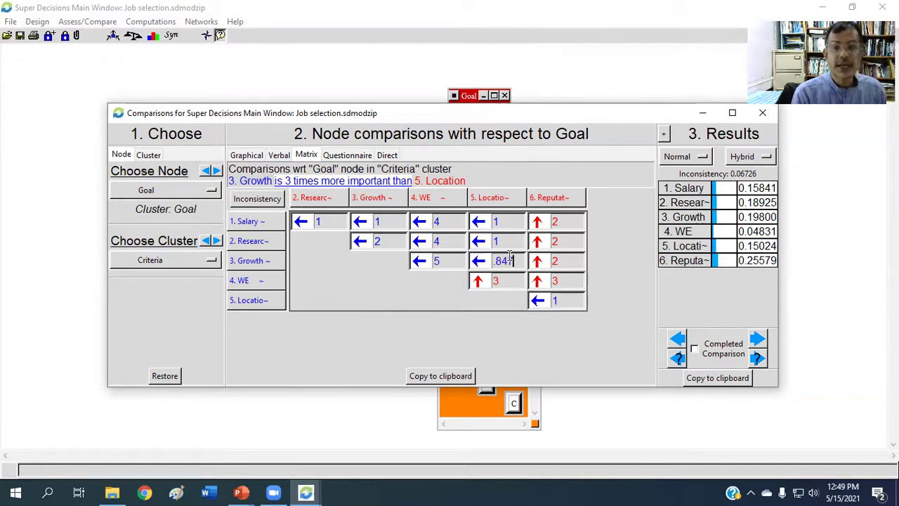
{"action": "type", "text": "7"}
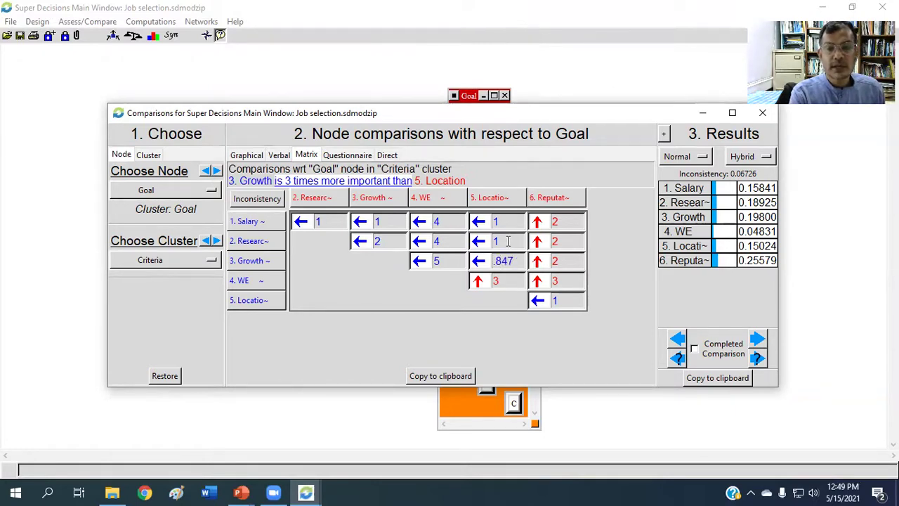
{"action": "left_click", "coordinate": [507, 241]}
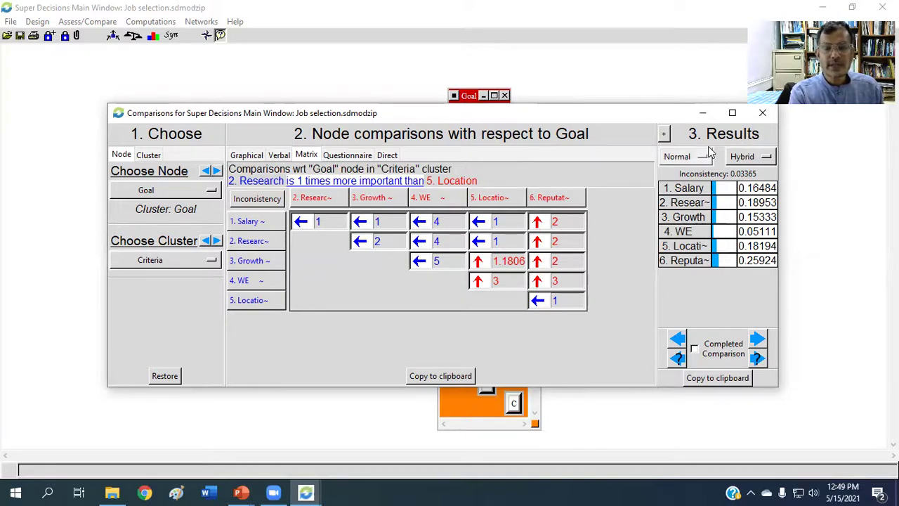
{"action": "left_click", "coordinate": [762, 115]}
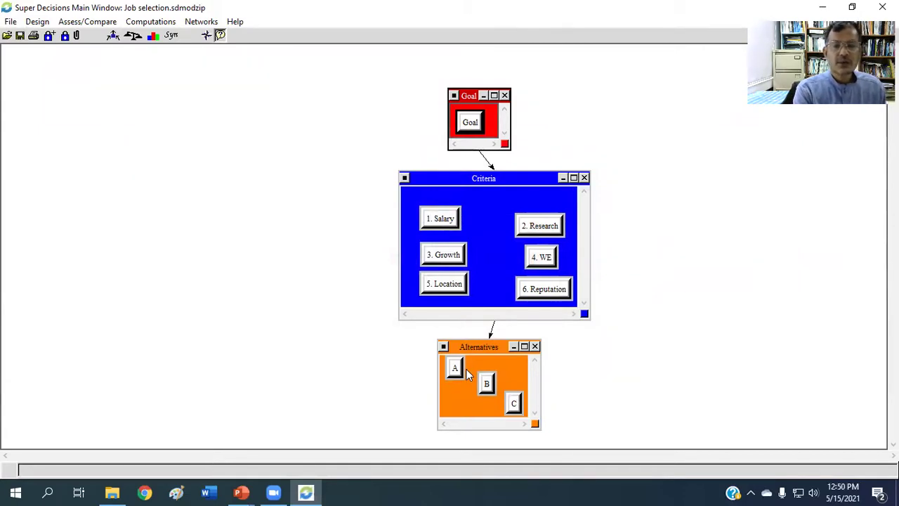
Open the comparisons of the alternatives for Salary and rate B 4 over A, C 2 over A, and B 3 over C
{"action": "left_click", "coordinate": [443, 223]}
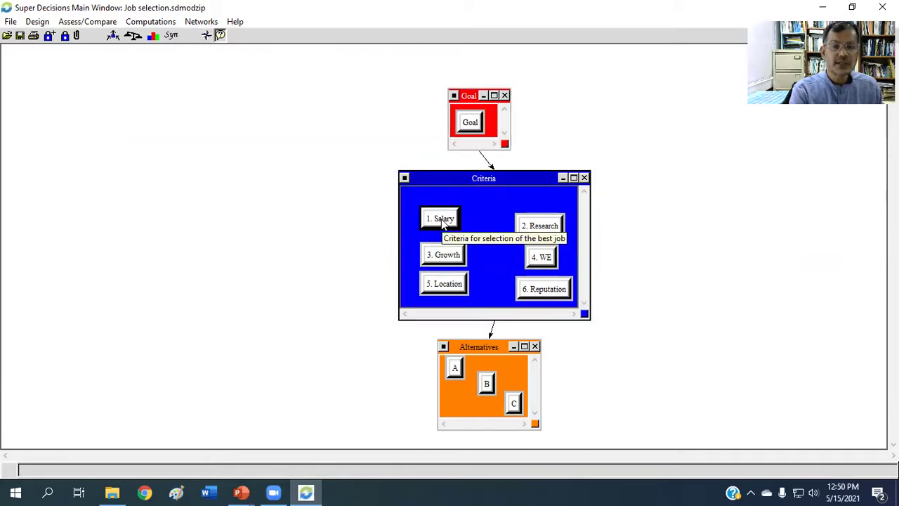
{"action": "left_click", "coordinate": [89, 22]}
{"action": "left_click", "coordinate": [90, 45]}
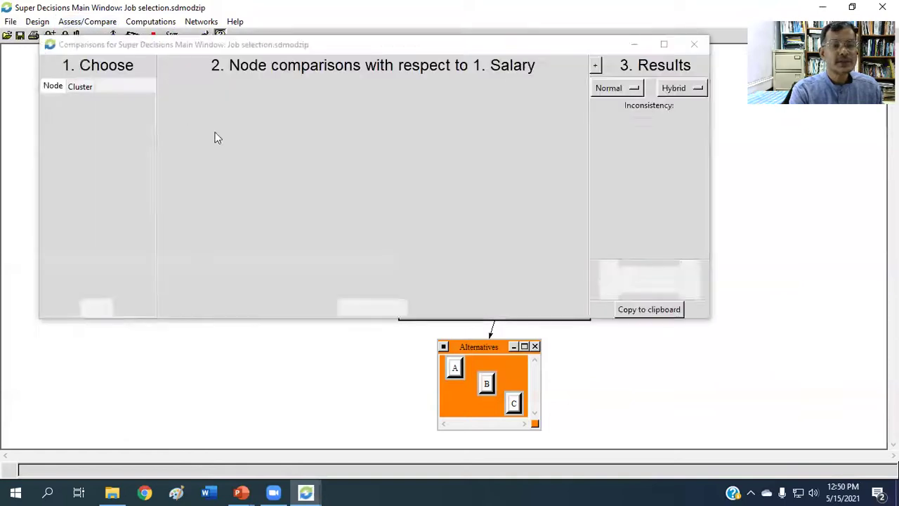
{"action": "left_click", "coordinate": [281, 89]}
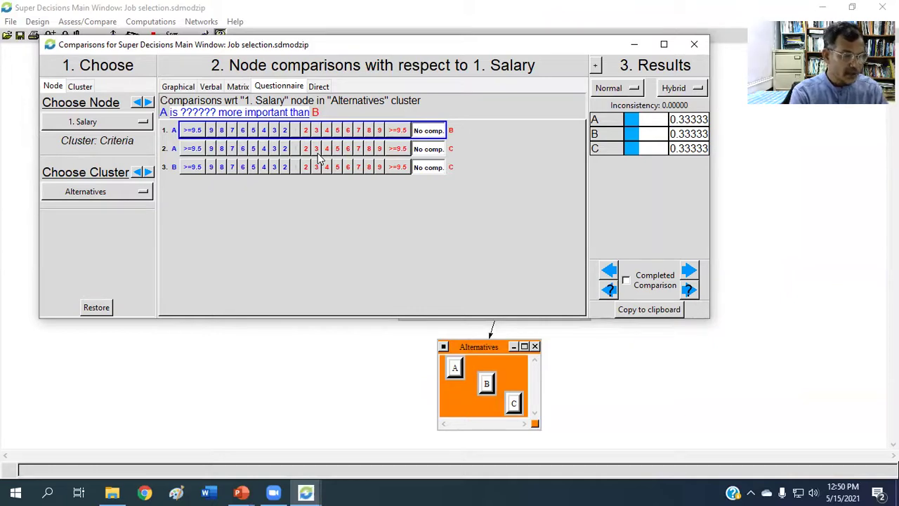
{"action": "left_click", "coordinate": [328, 131]}
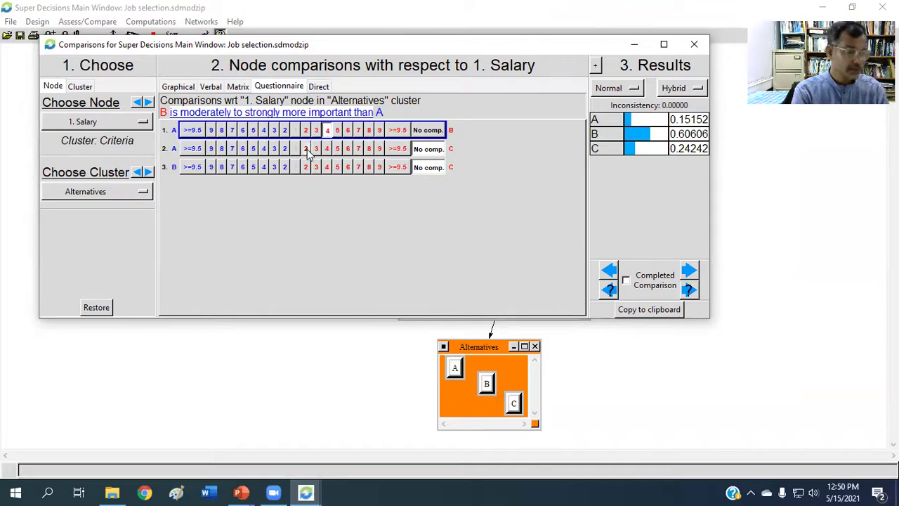
{"action": "left_click", "coordinate": [307, 149]}
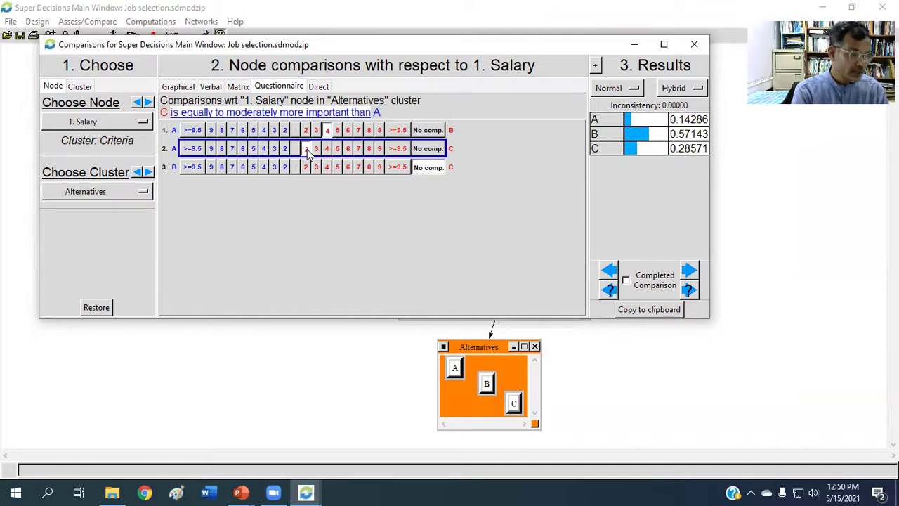
{"action": "left_click", "coordinate": [274, 167]}
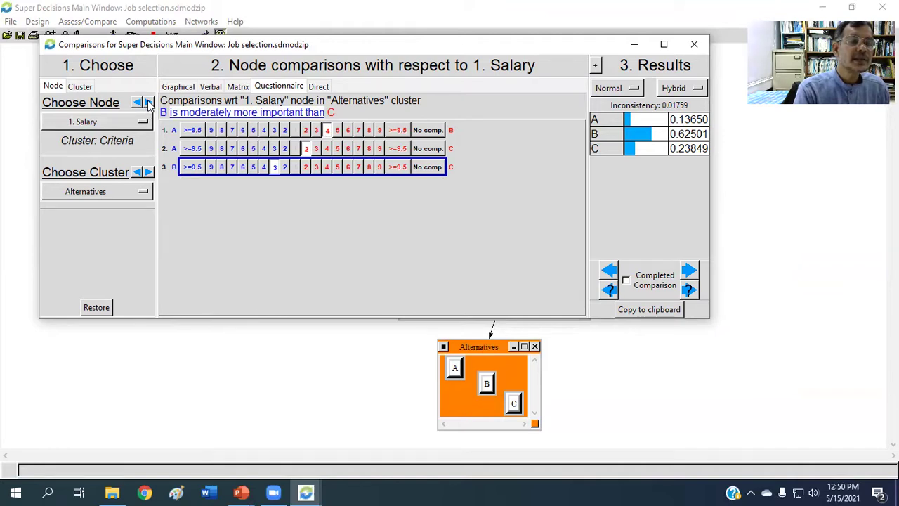
For the Research criterion, rate B 4 over A, C 5 over A, and C 2 over B
{"action": "left_click", "coordinate": [148, 104]}
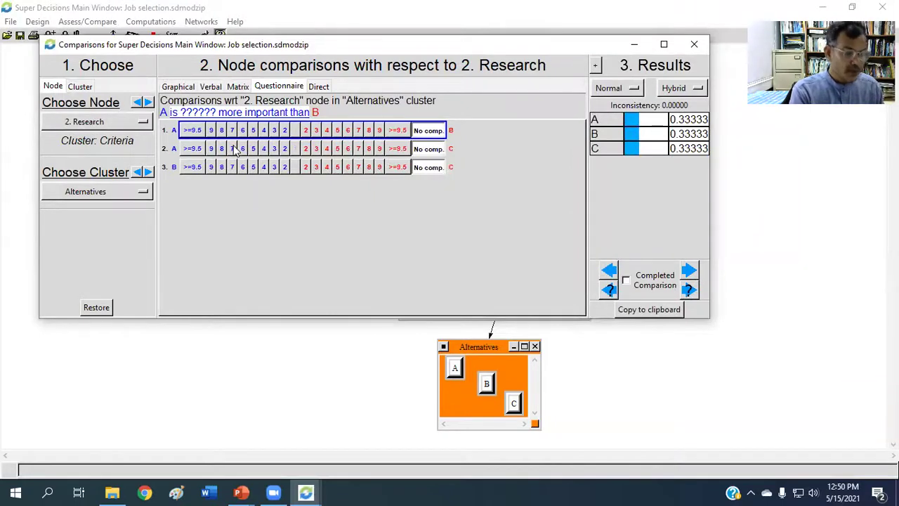
{"action": "left_click", "coordinate": [326, 130]}
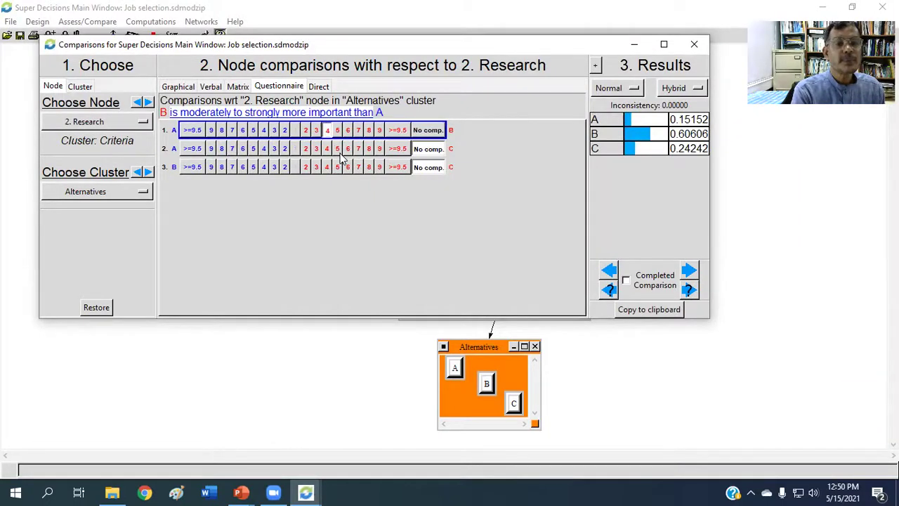
{"action": "left_click", "coordinate": [338, 149]}
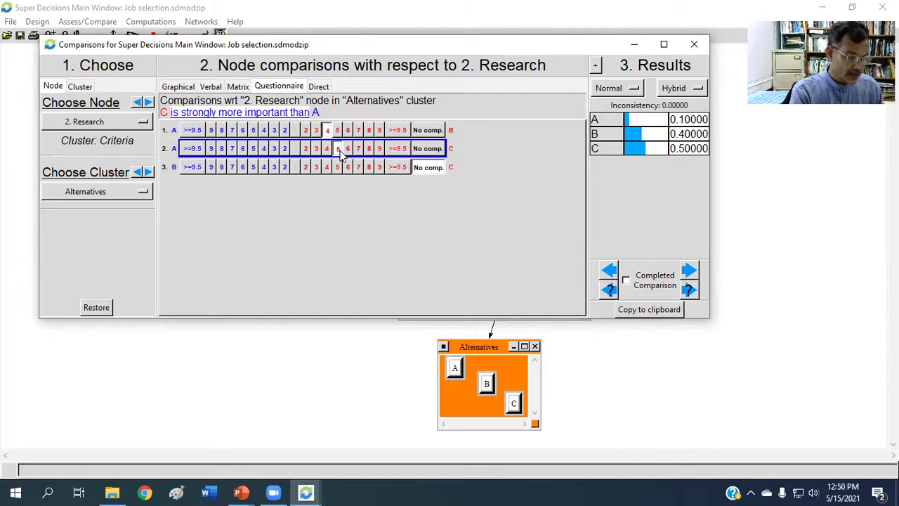
{"action": "left_click", "coordinate": [305, 168]}
For the Growth criterion, rate A 3 over B, C 3 over A, and B equal (1) to C
{"action": "left_click", "coordinate": [147, 103]}
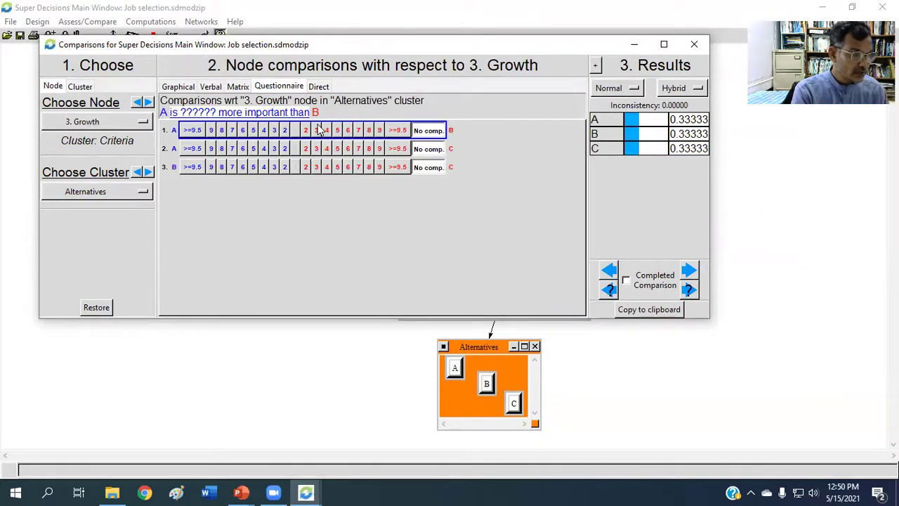
{"action": "left_click", "coordinate": [276, 132]}
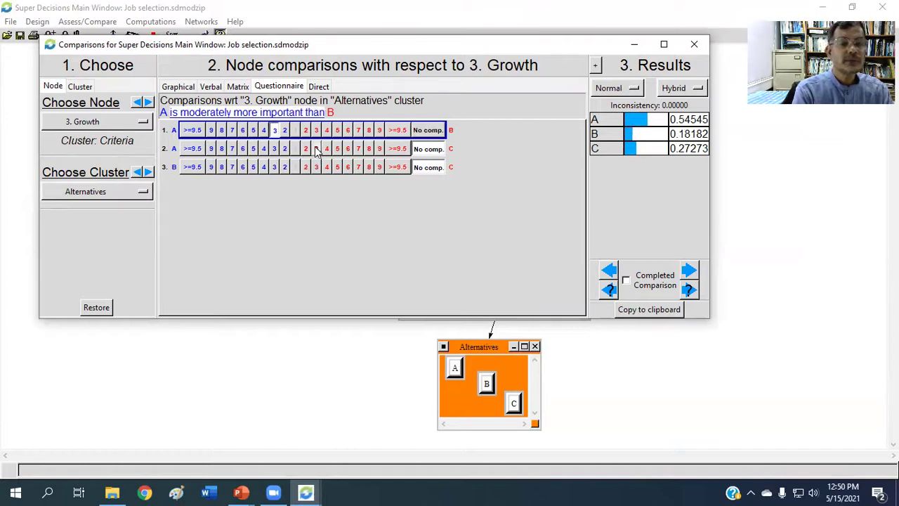
{"action": "left_click", "coordinate": [316, 150]}
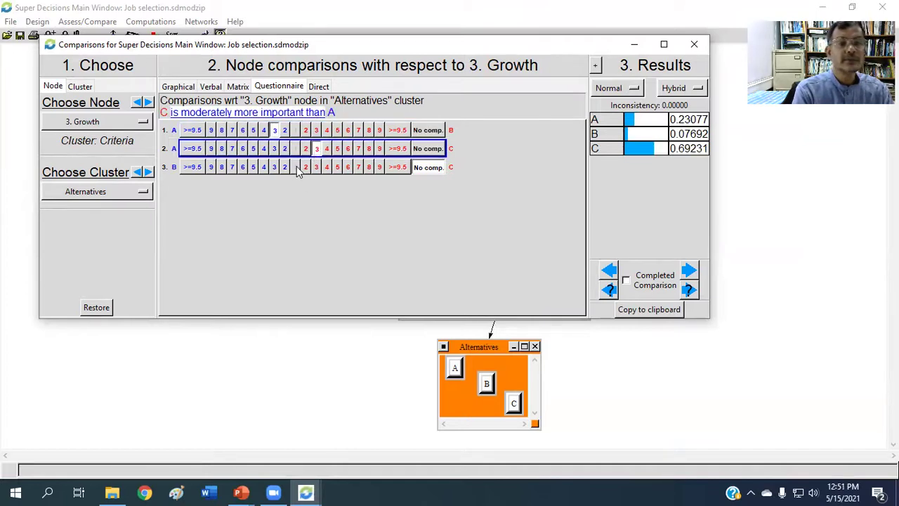
{"action": "left_click", "coordinate": [296, 167]}
For the WE criterion, rate B 3 over A, A 5 over C, and B 7 over C
{"action": "left_click", "coordinate": [148, 102]}
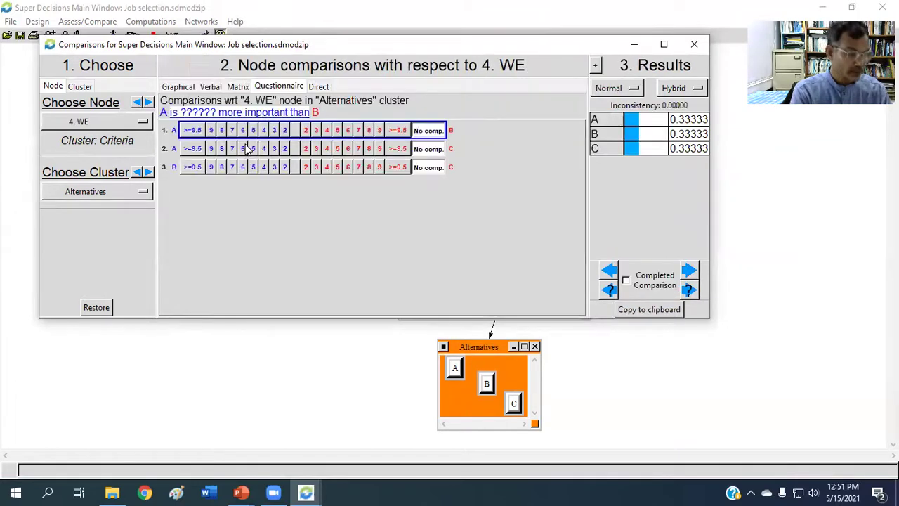
{"action": "left_click", "coordinate": [317, 131]}
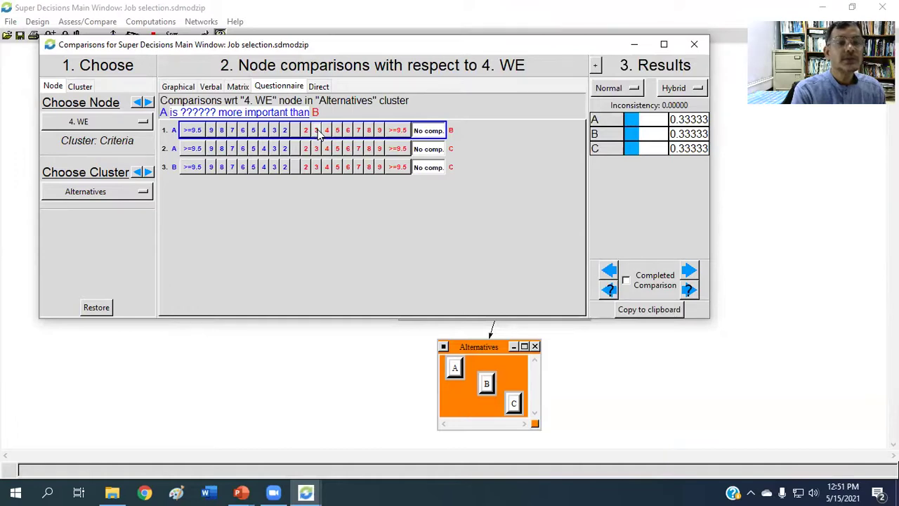
{"action": "left_click", "coordinate": [253, 151]}
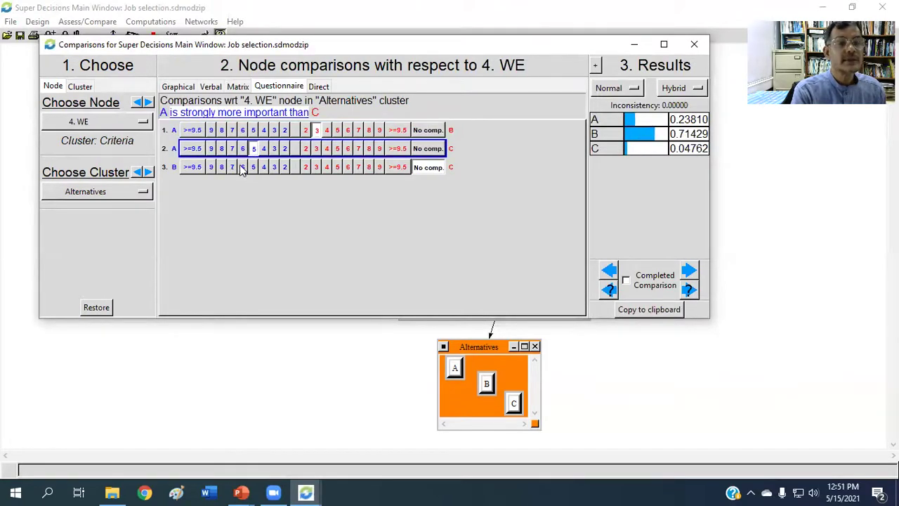
{"action": "left_click", "coordinate": [231, 167]}
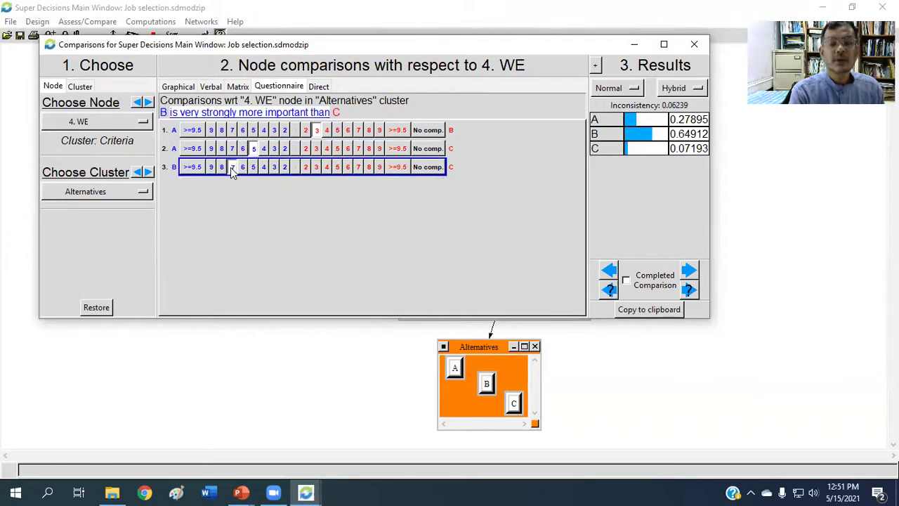
For the Location criterion, rate A equal (1) to B, and rate both A and B 7 over C
{"action": "left_click", "coordinate": [148, 102]}
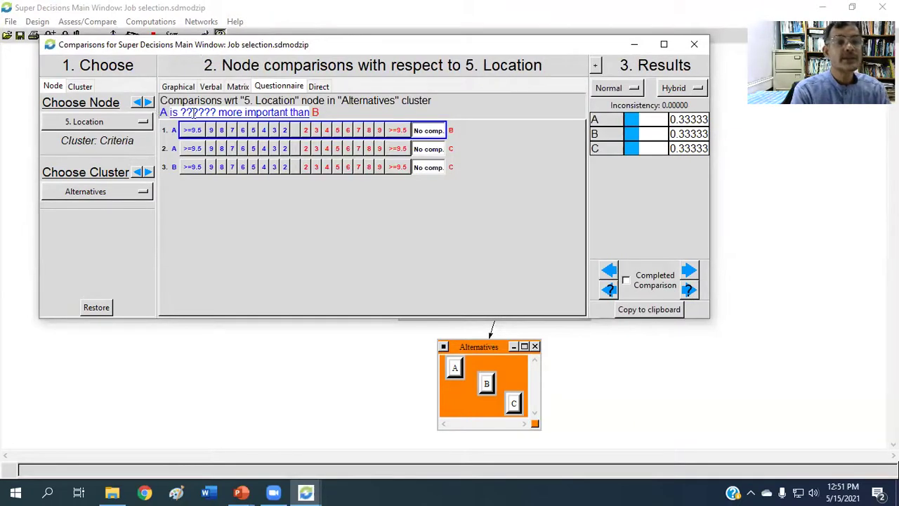
{"action": "left_click", "coordinate": [296, 130]}
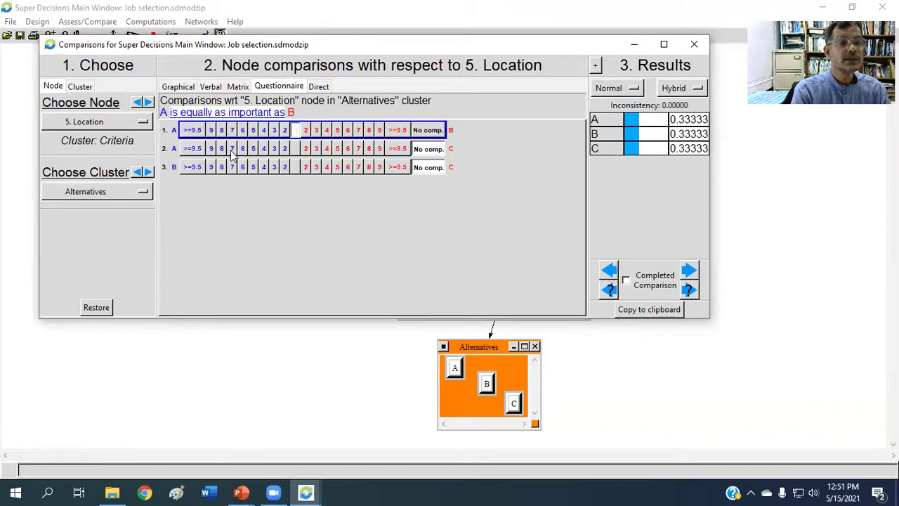
{"action": "left_click", "coordinate": [231, 148]}
{"action": "left_click", "coordinate": [231, 167]}
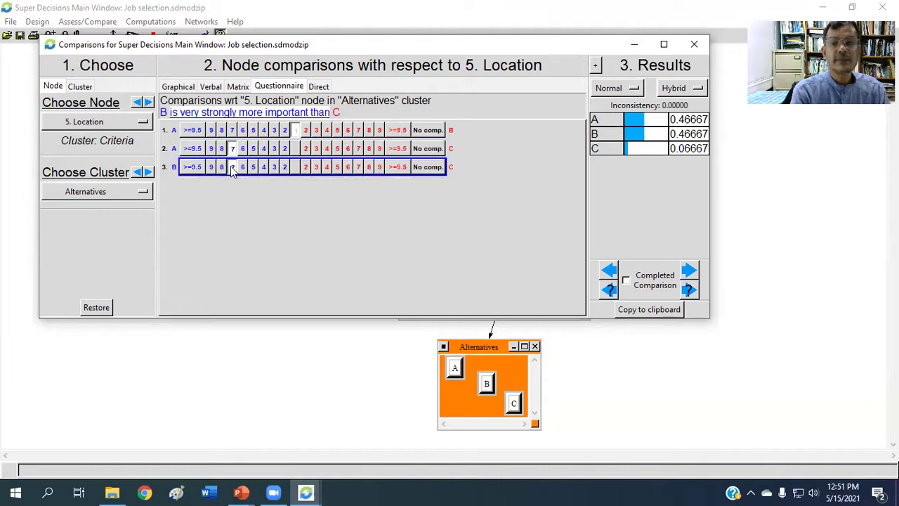
For the Reputation criterion, rate A 7 over B, A 9 over C, and B 5 over C
{"action": "left_click", "coordinate": [149, 102]}
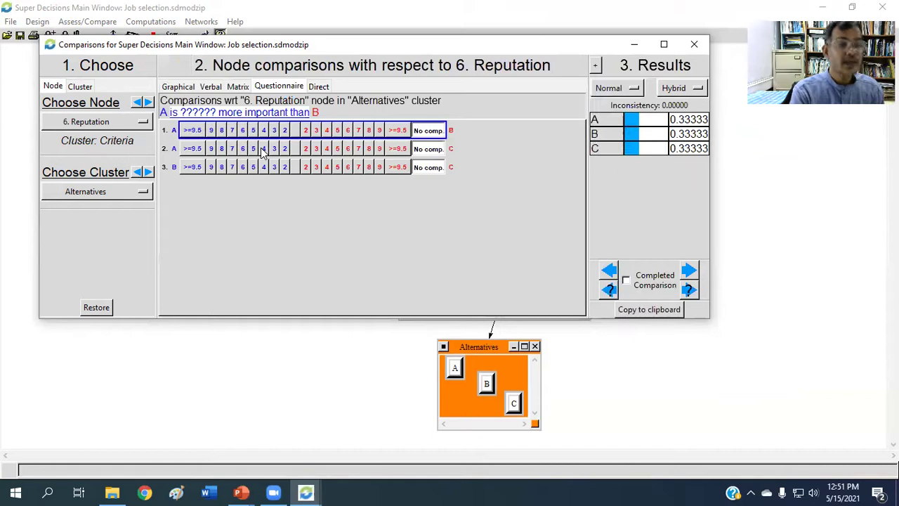
{"action": "left_click", "coordinate": [233, 130]}
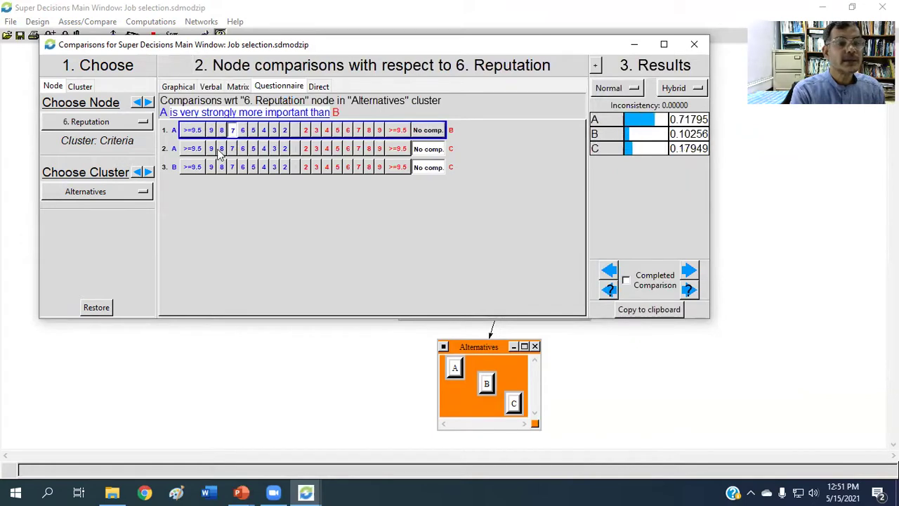
{"action": "left_click", "coordinate": [211, 149]}
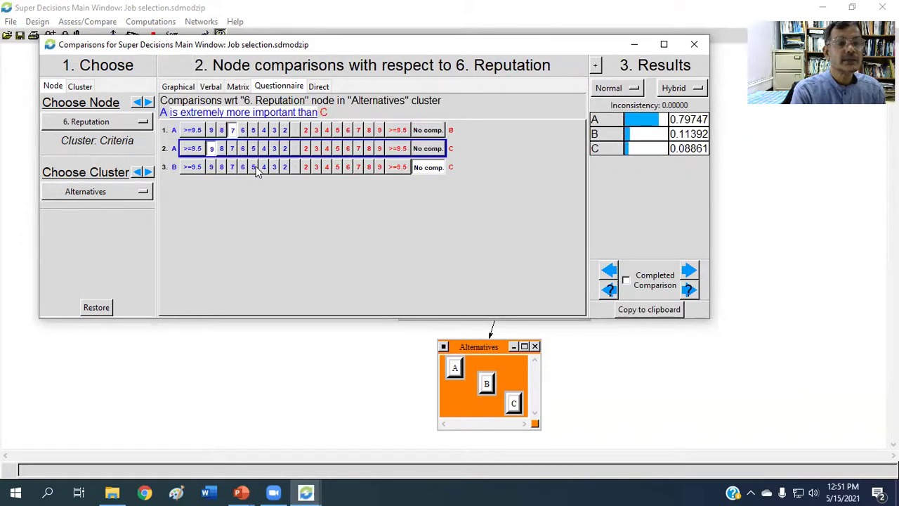
{"action": "left_click", "coordinate": [254, 168]}
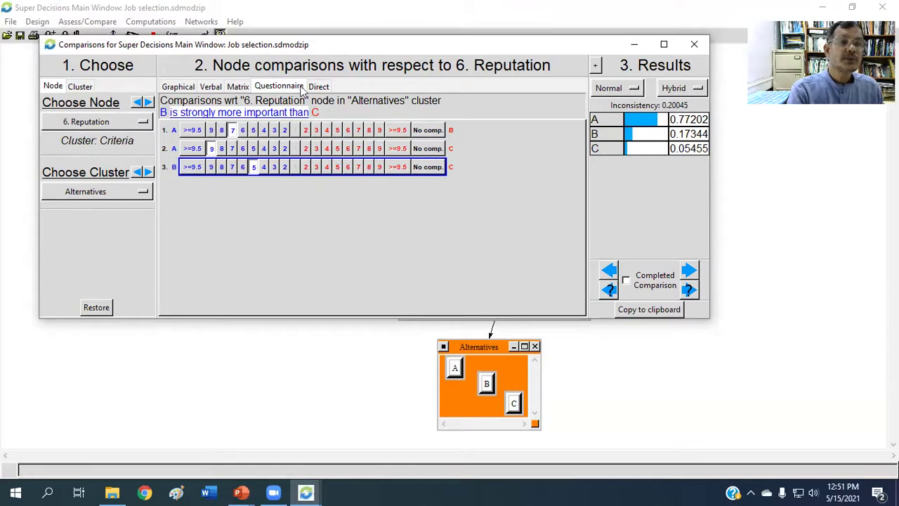
Check the inconsistency report for the Reputation comparison matrix of the alternatives, and close the report
{"action": "left_click", "coordinate": [238, 87]}
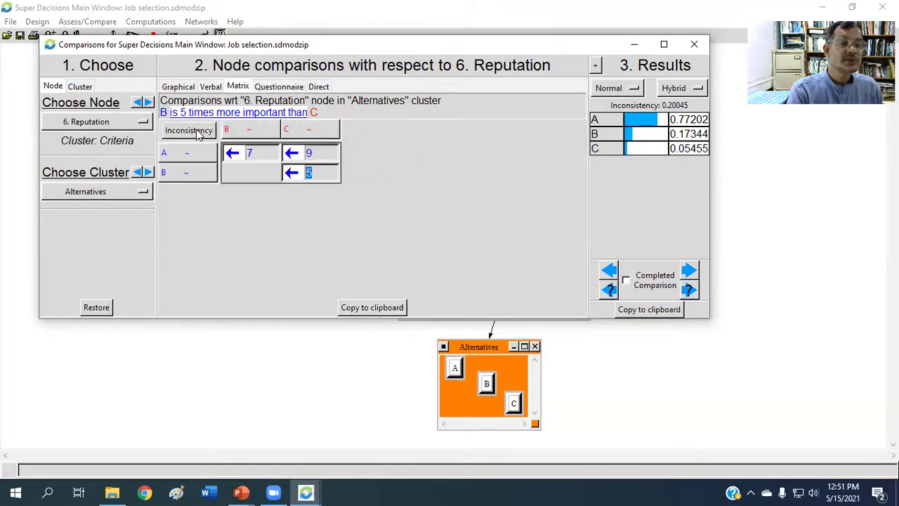
{"action": "left_click", "coordinate": [197, 133]}
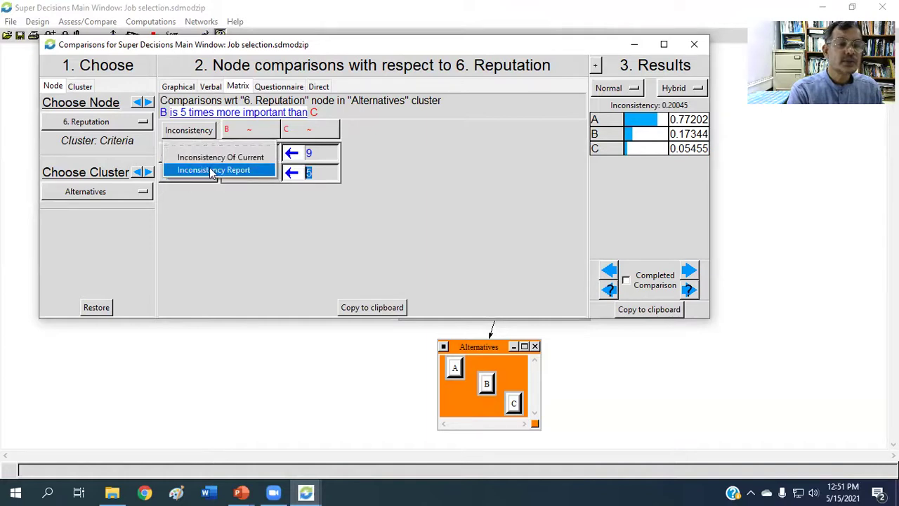
{"action": "left_click", "coordinate": [211, 171]}
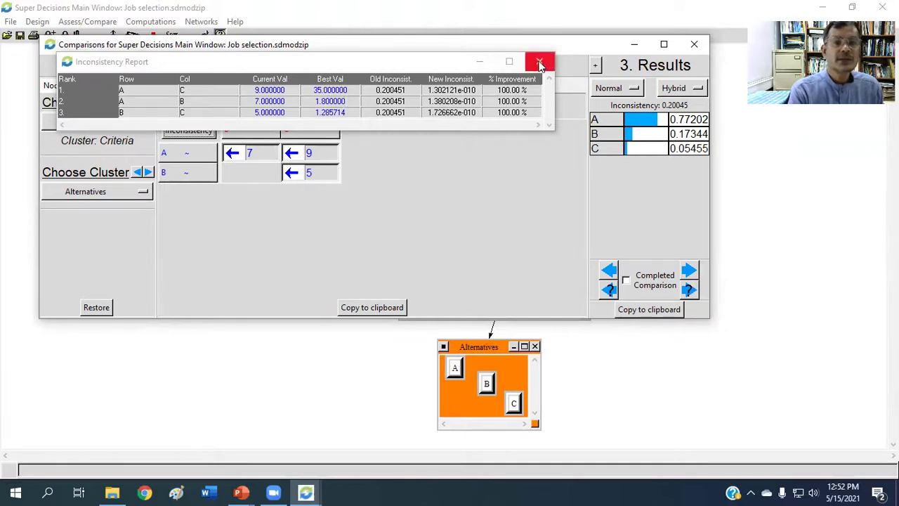
{"action": "left_click", "coordinate": [540, 61]}
Set the Reputation rating of A over B to 2 in the matrix, and close the comparisons window
{"action": "left_click", "coordinate": [257, 153]}
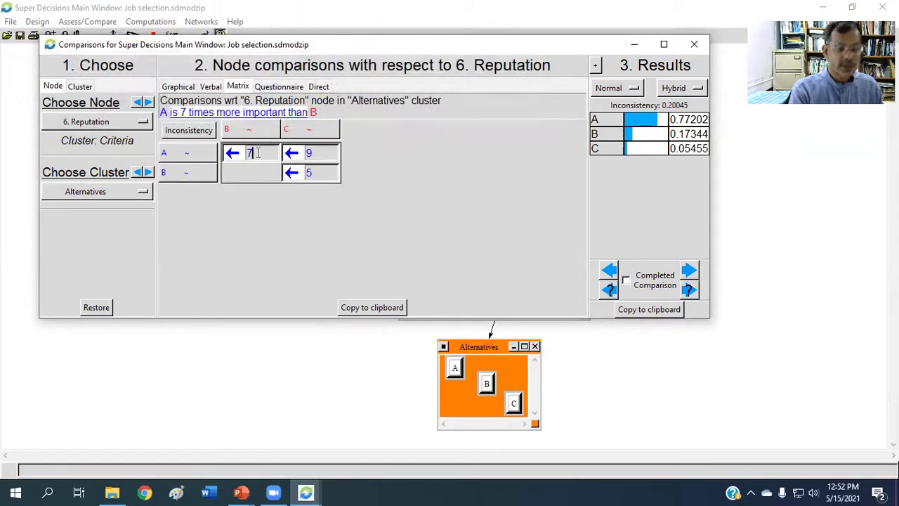
{"action": "key", "text": "BackSpace"}
{"action": "type", "text": "2"}
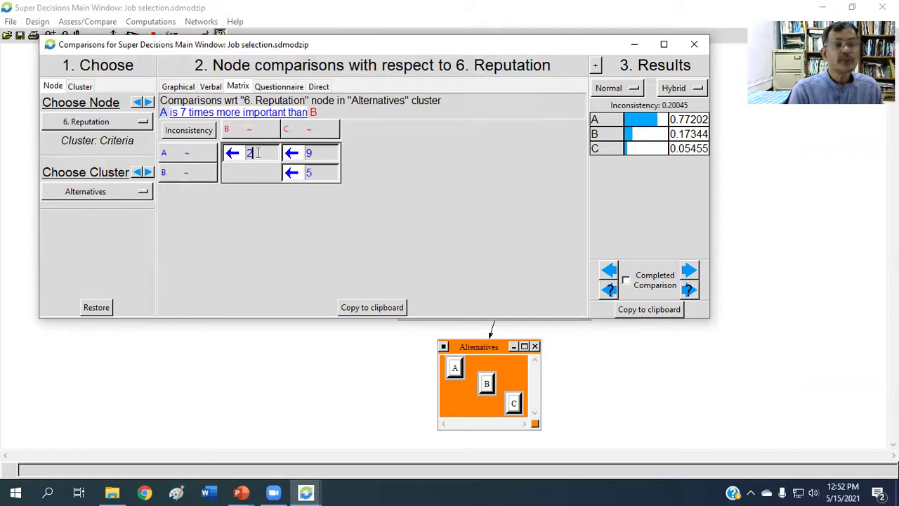
{"action": "left_click", "coordinate": [340, 159]}
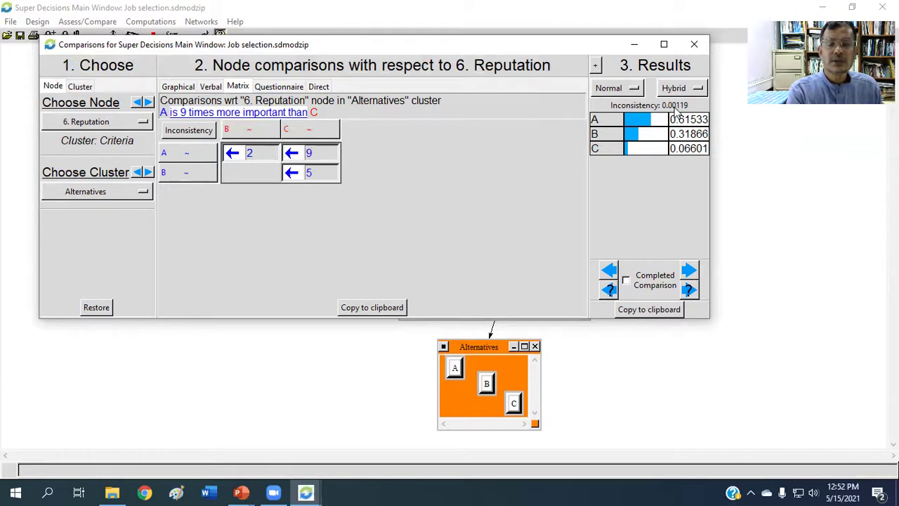
{"action": "left_click", "coordinate": [694, 44]}
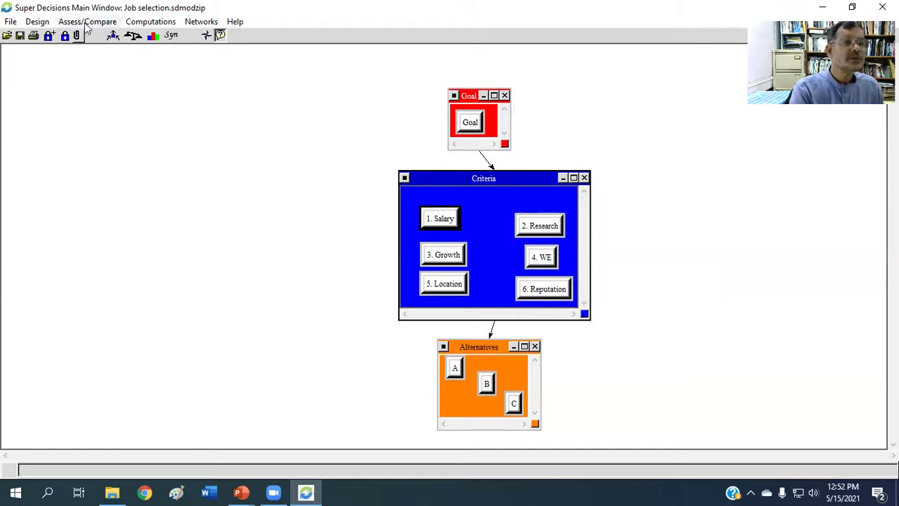
Synthesize the whole model to get the alternatives' overall priorities, and maximize the results window
{"action": "left_click", "coordinate": [149, 23]}
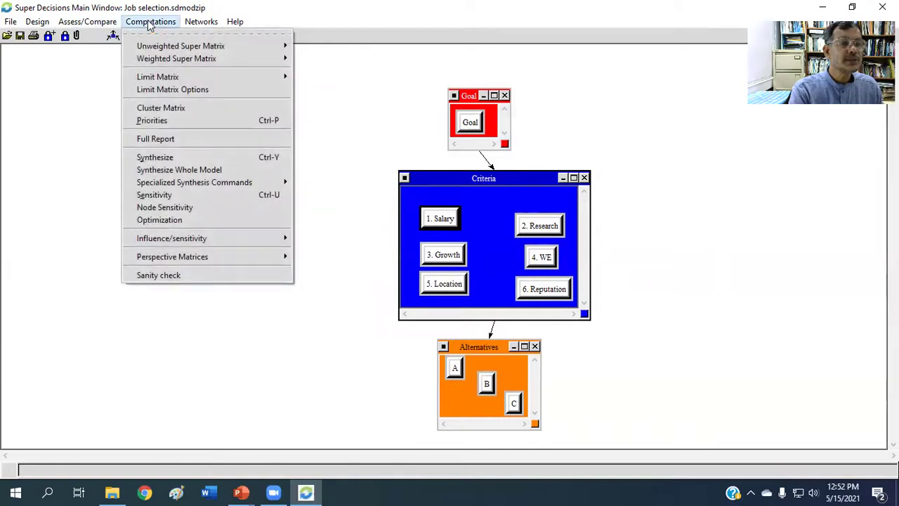
{"action": "left_click", "coordinate": [181, 170]}
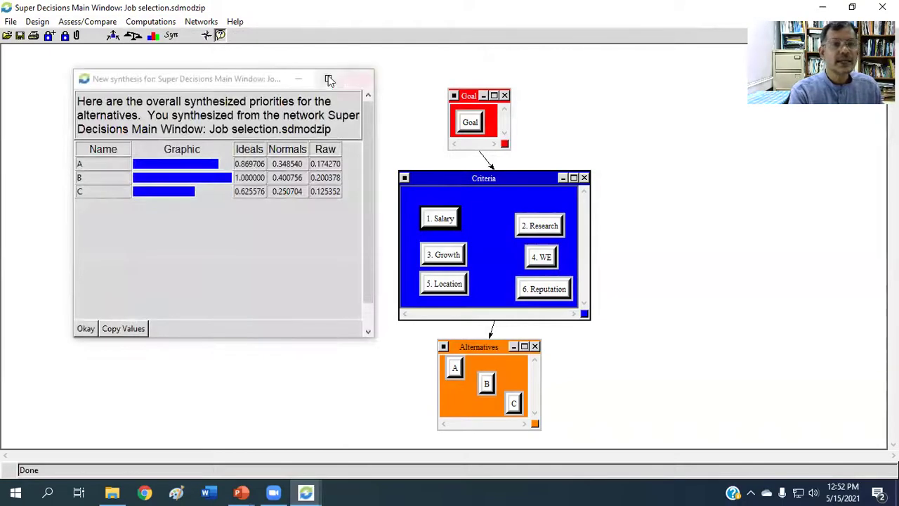
{"action": "left_click", "coordinate": [329, 80]}
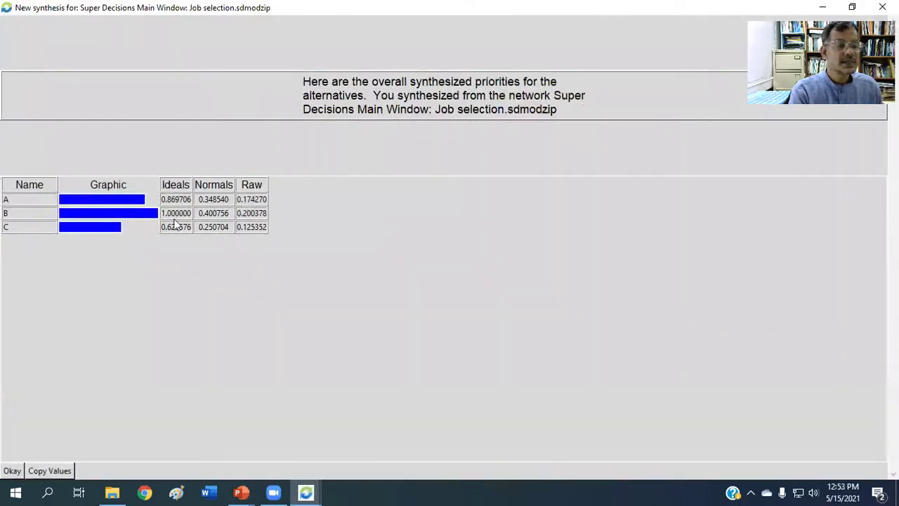